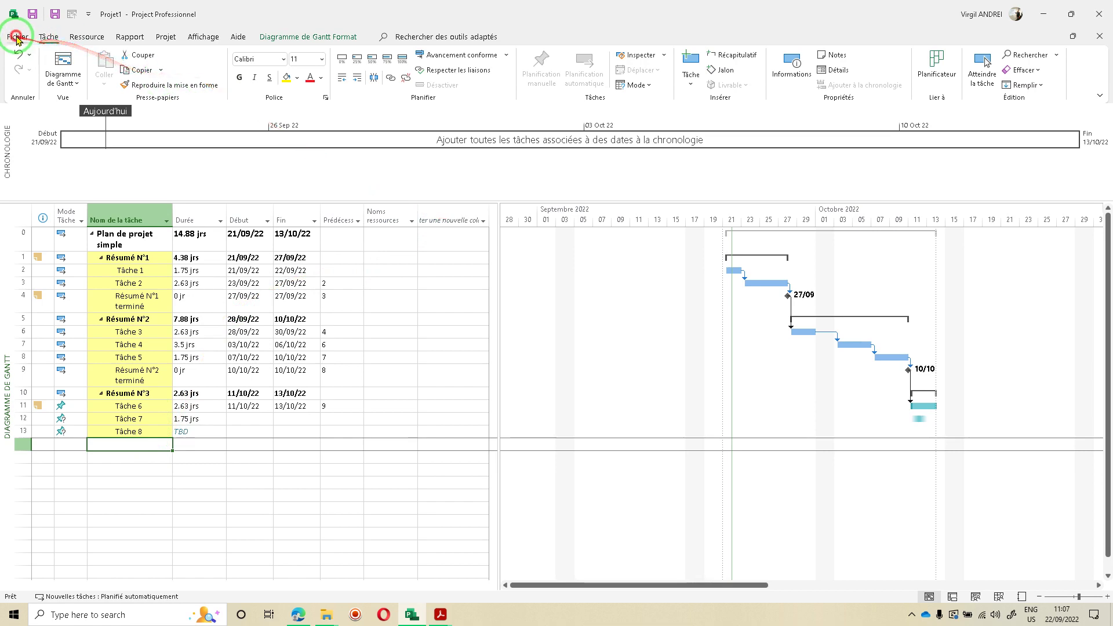
Review the default task type choices in the project's scheduling options and keep Durée fixe
click(16, 37)
click(41, 588)
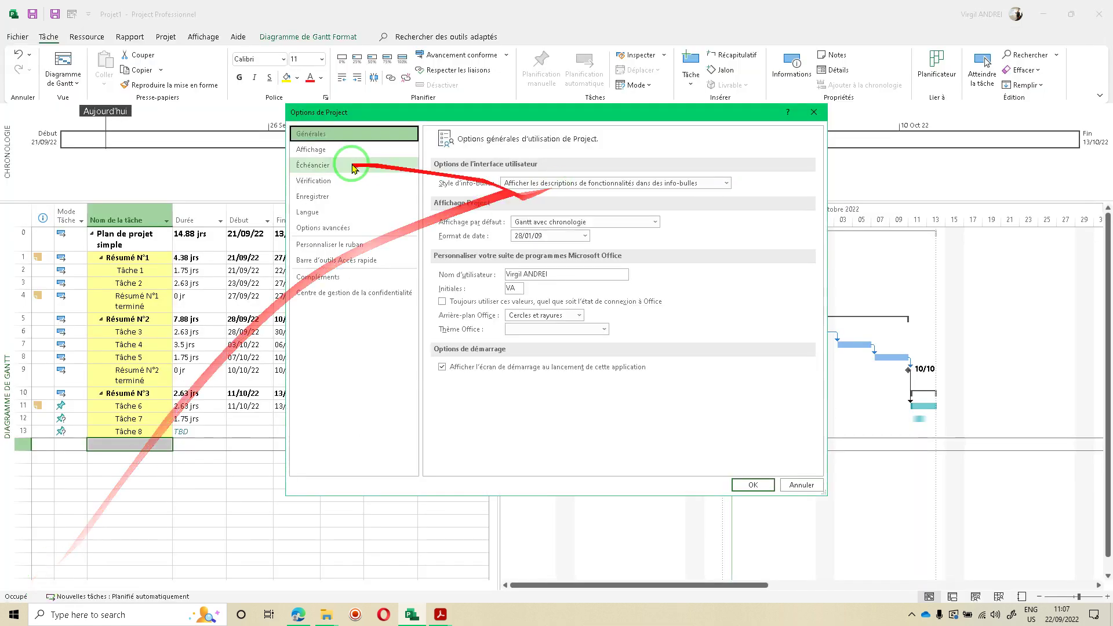
click(327, 165)
scroll(678, 323, down, 1)
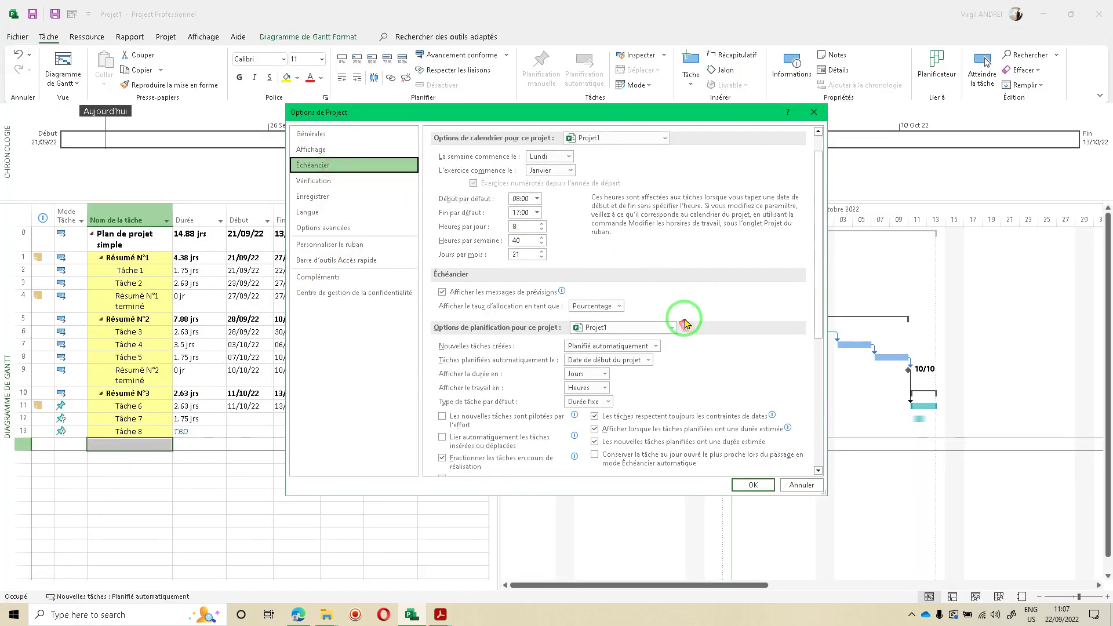
click(607, 401)
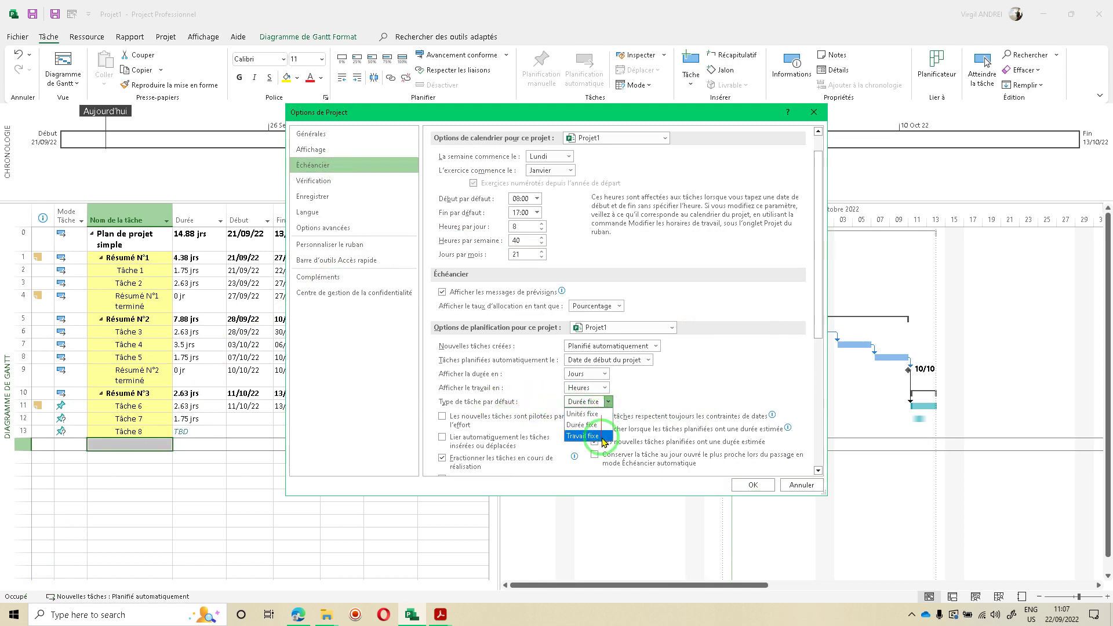
click(652, 398)
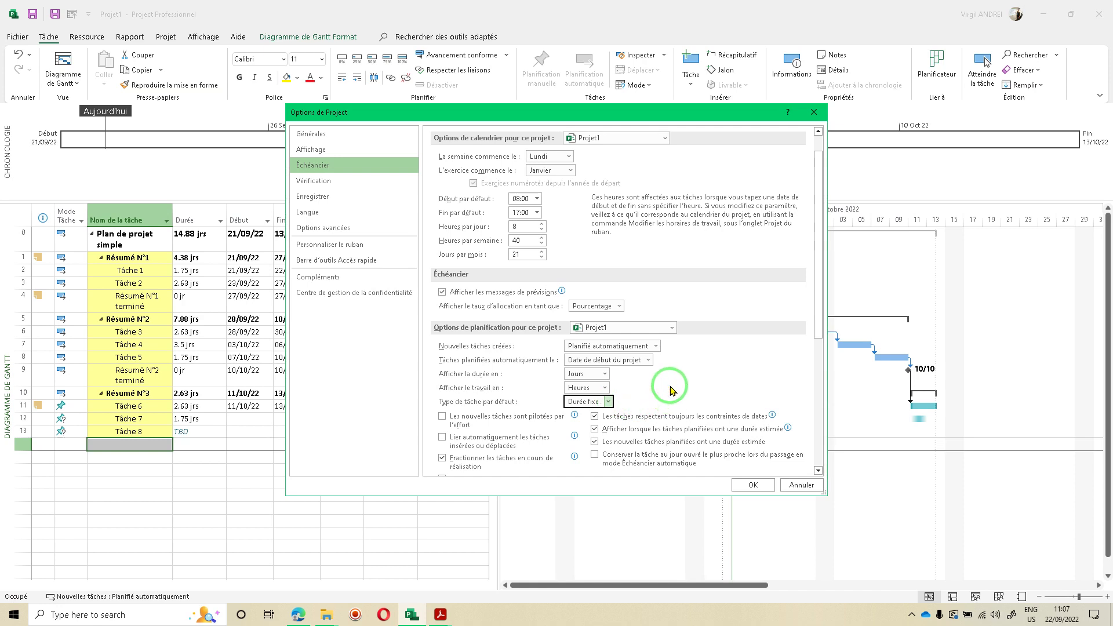
click(766, 487)
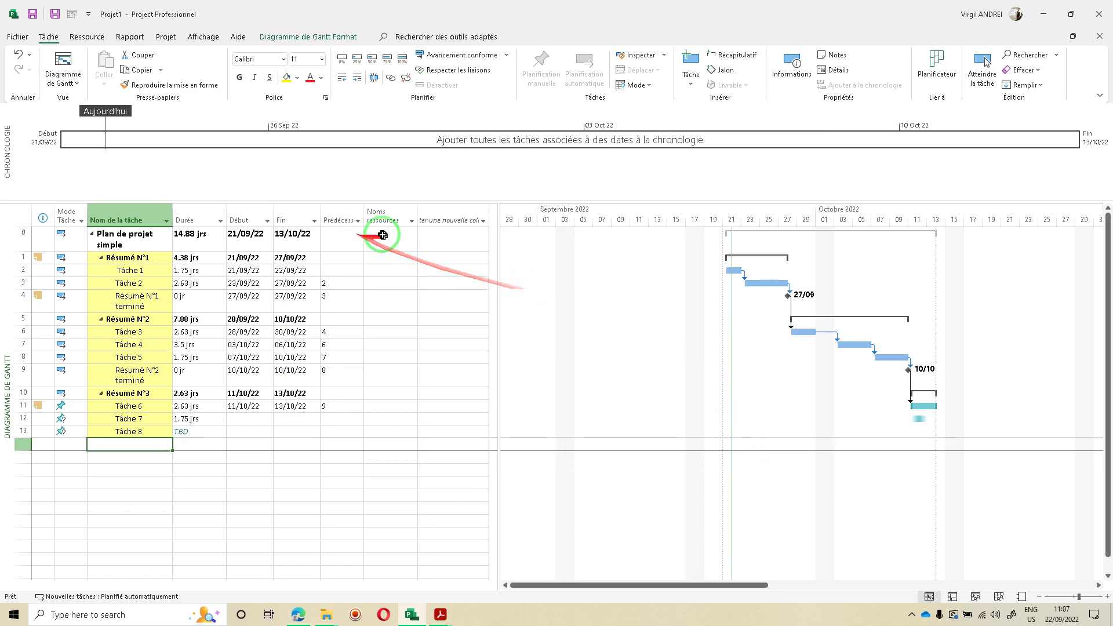
Add a Type column to the task table, then widen the table area and slightly narrow the new column
click(447, 219)
text(type)
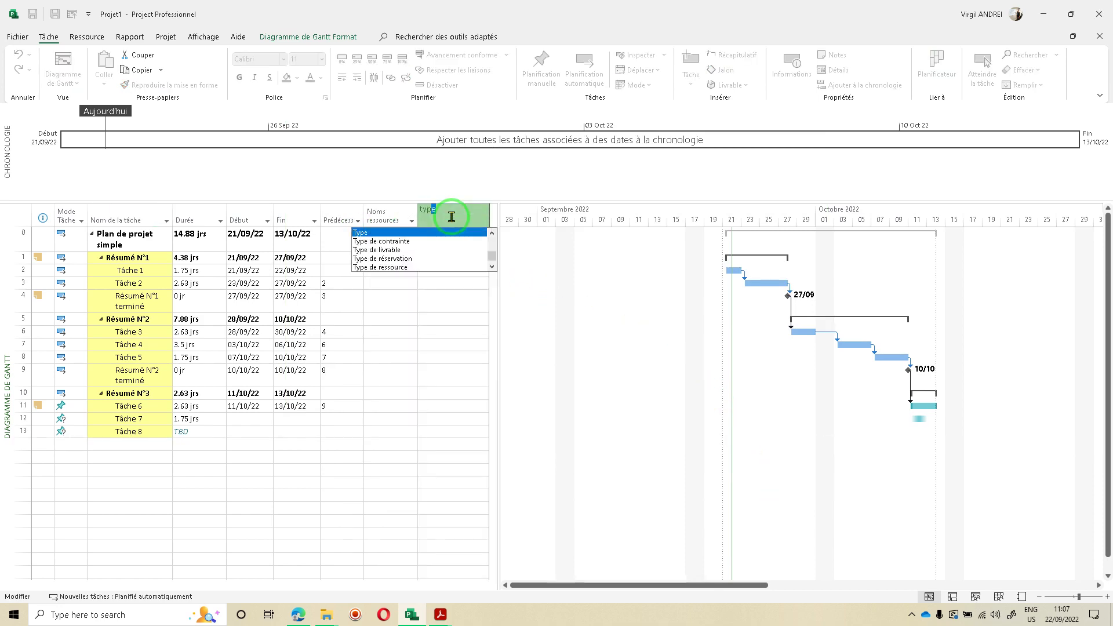
key(Return)
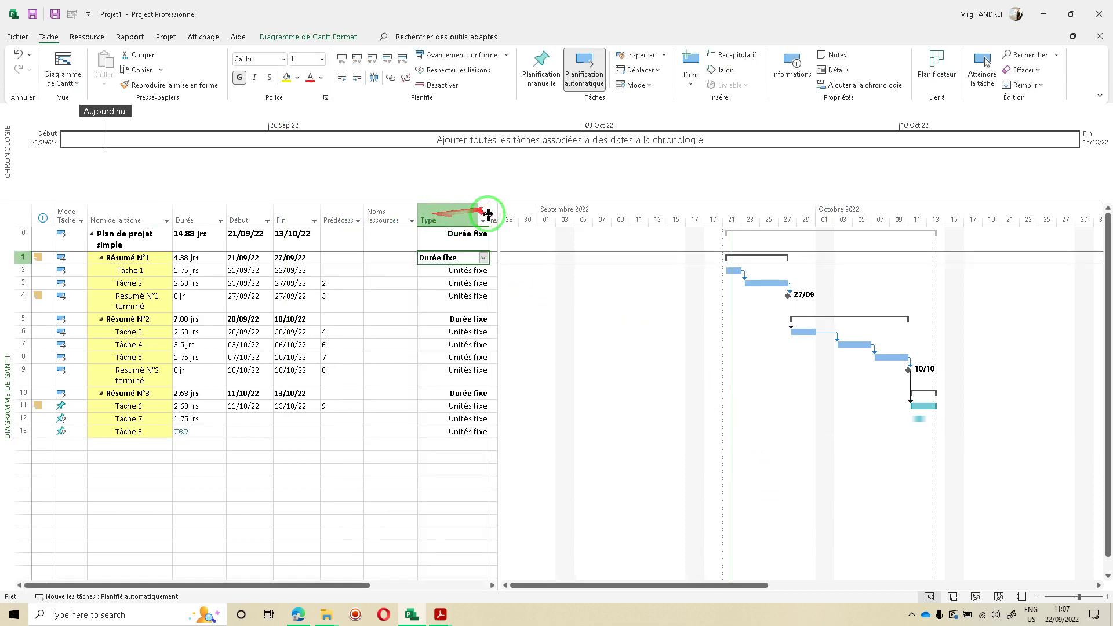
drag(502, 219, 571, 223)
click(471, 443)
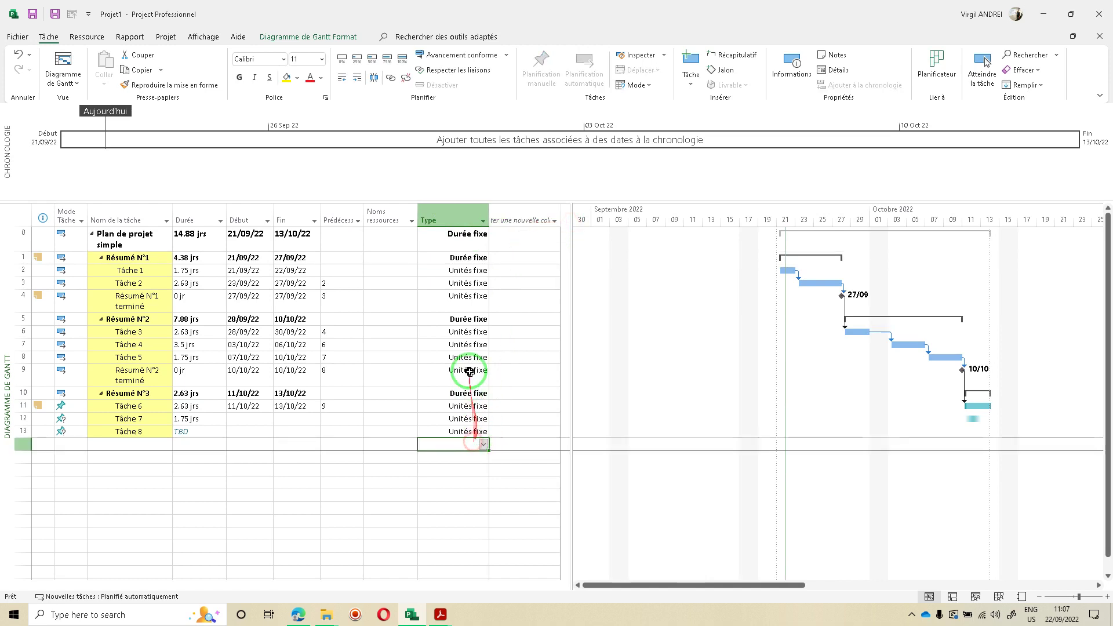
drag(490, 210, 482, 217)
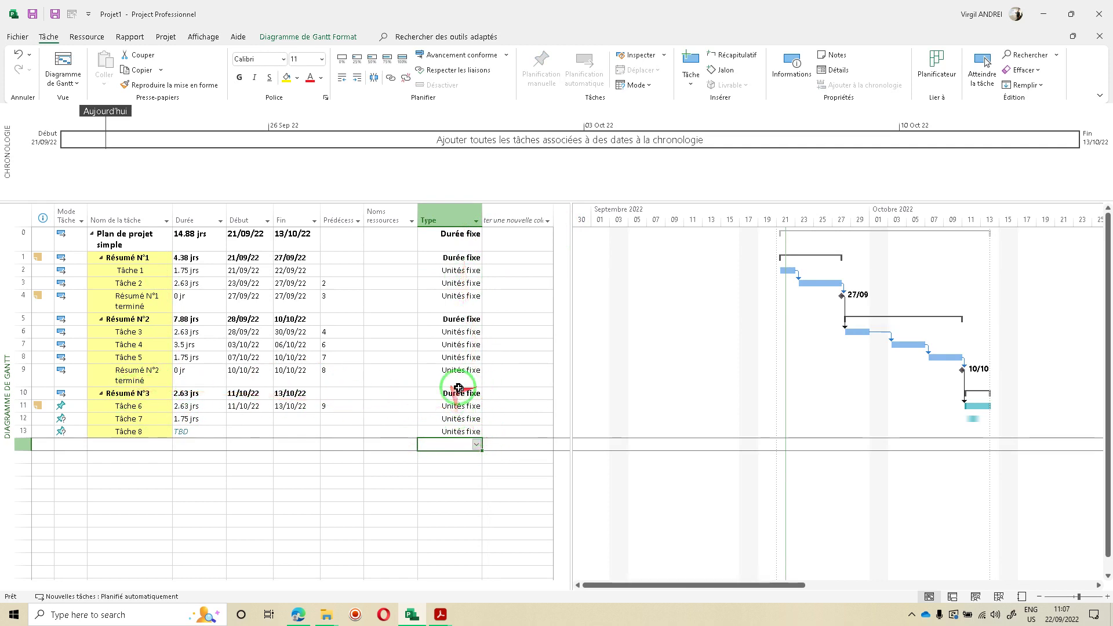
Add three new tasks named t1, t2 and t3 below Tâche 8, leaving one blank row above them
click(146, 458)
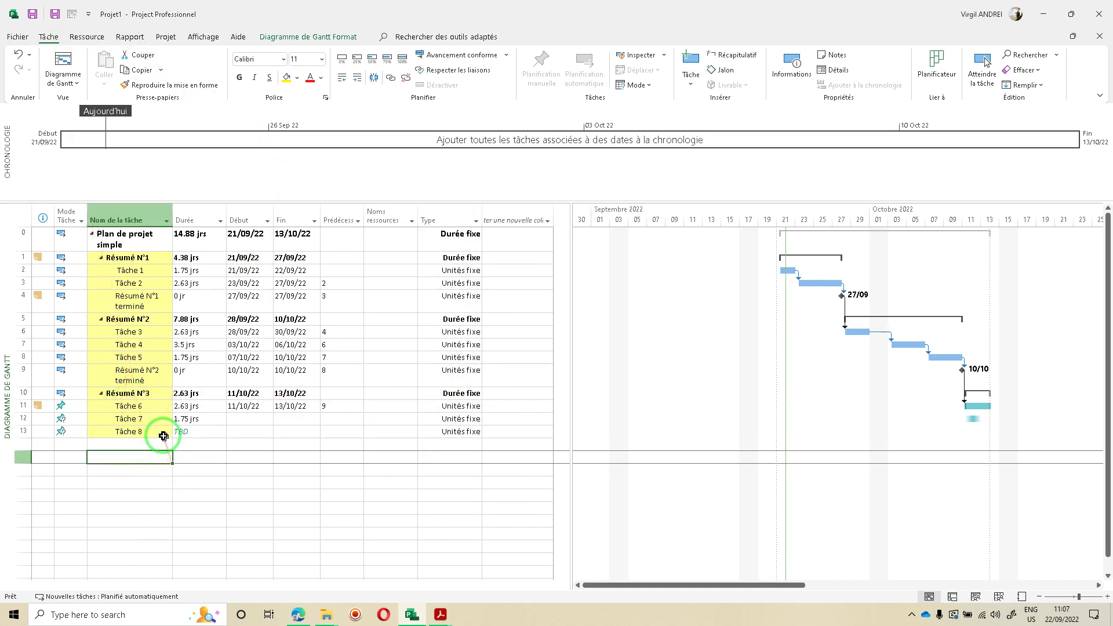
text(t1)
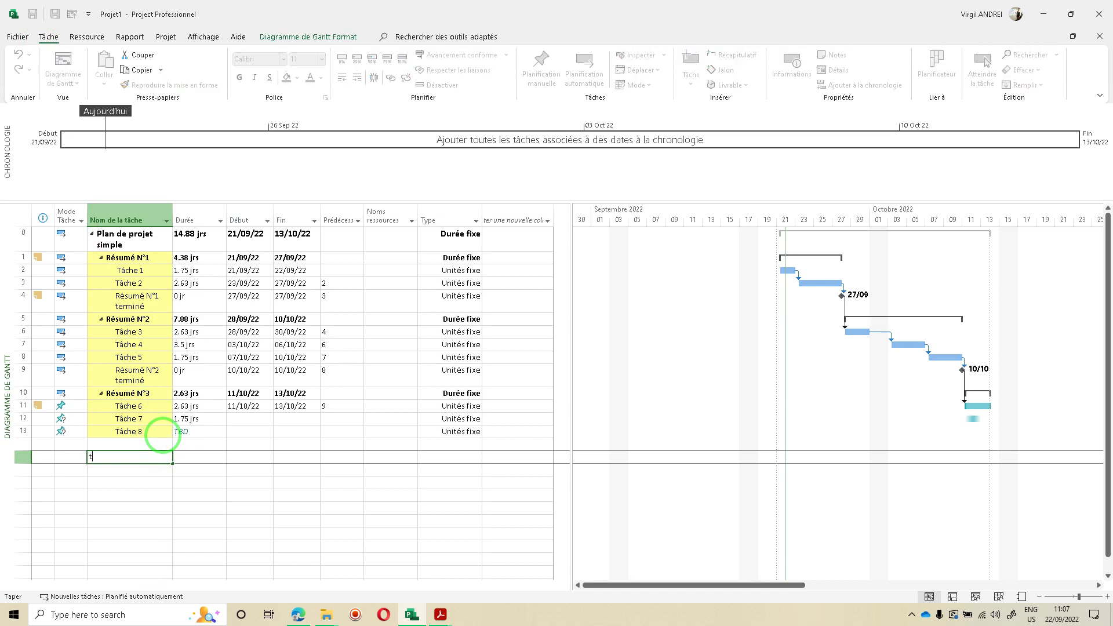
key(Return)
text(t2)
key(Return)
text(t)
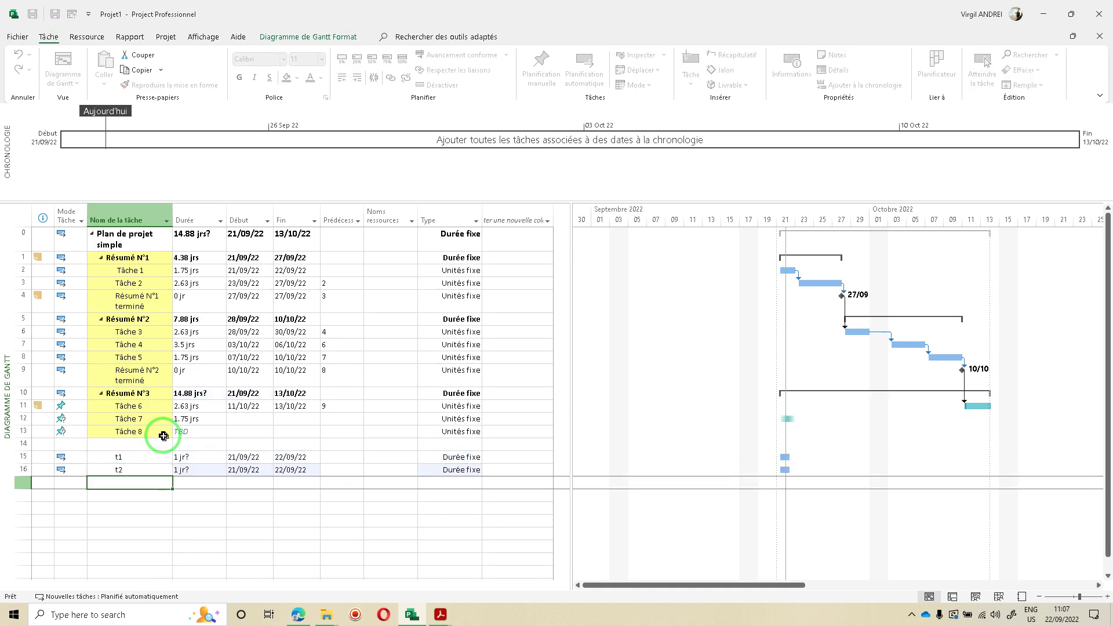
text(3)
key(Return)
key(Up)
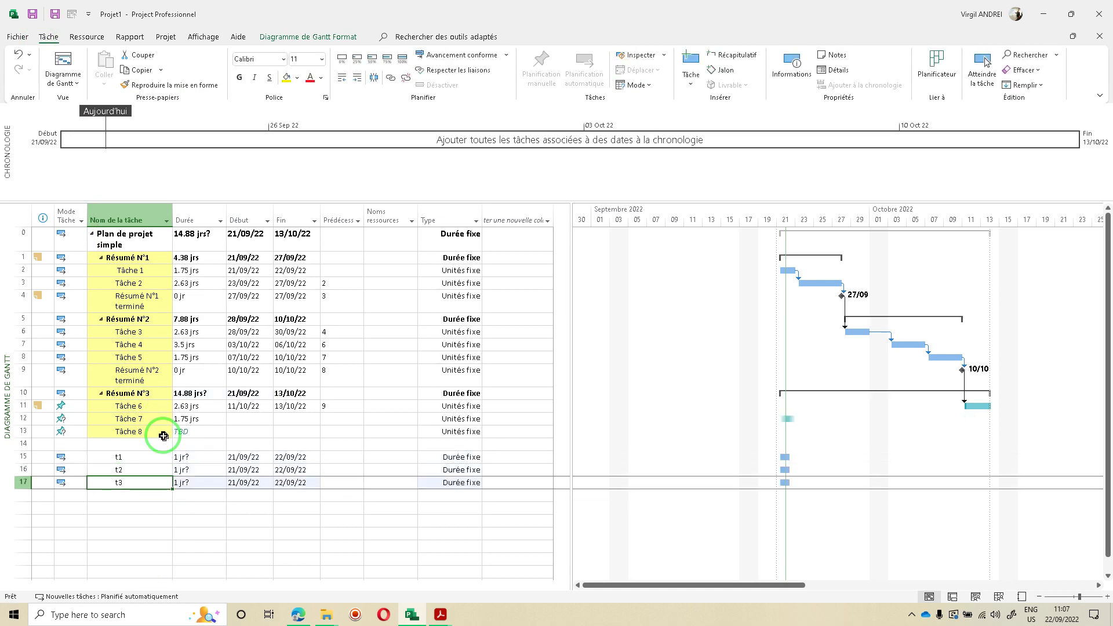
Set the task type of t2 to Unités fixe and of t3 to Travail fixe
key(Up)
key(Up)
key(Down)
key(Down)
key(Up)
key(Up)
key(Right)
key(Right)
key(Right)
key(Right)
key(Right)
key(Right)
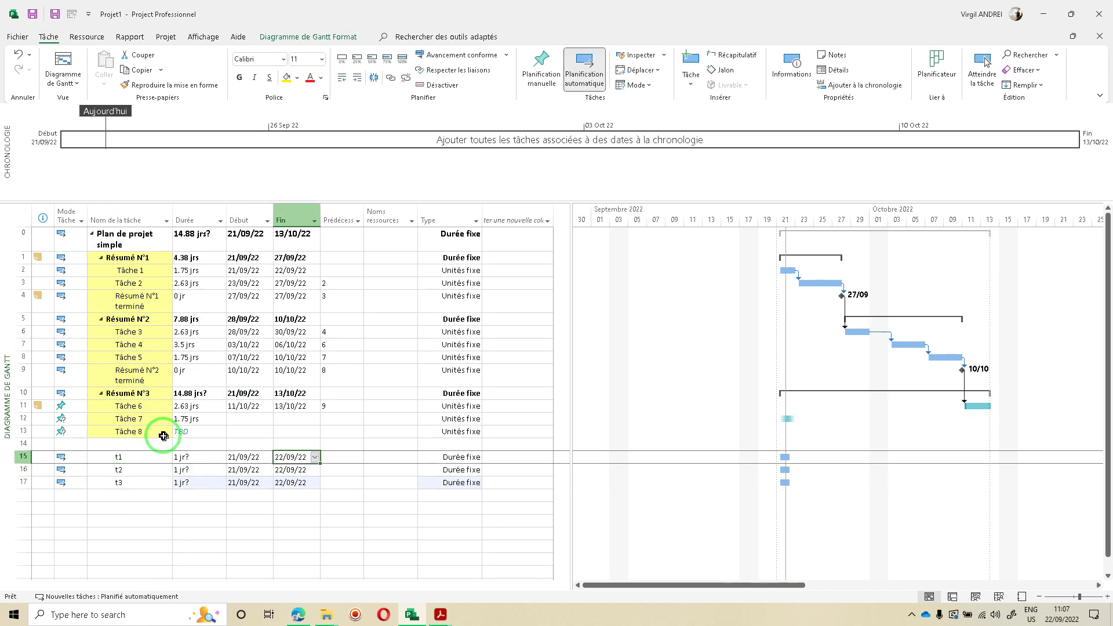
click(471, 469)
click(481, 471)
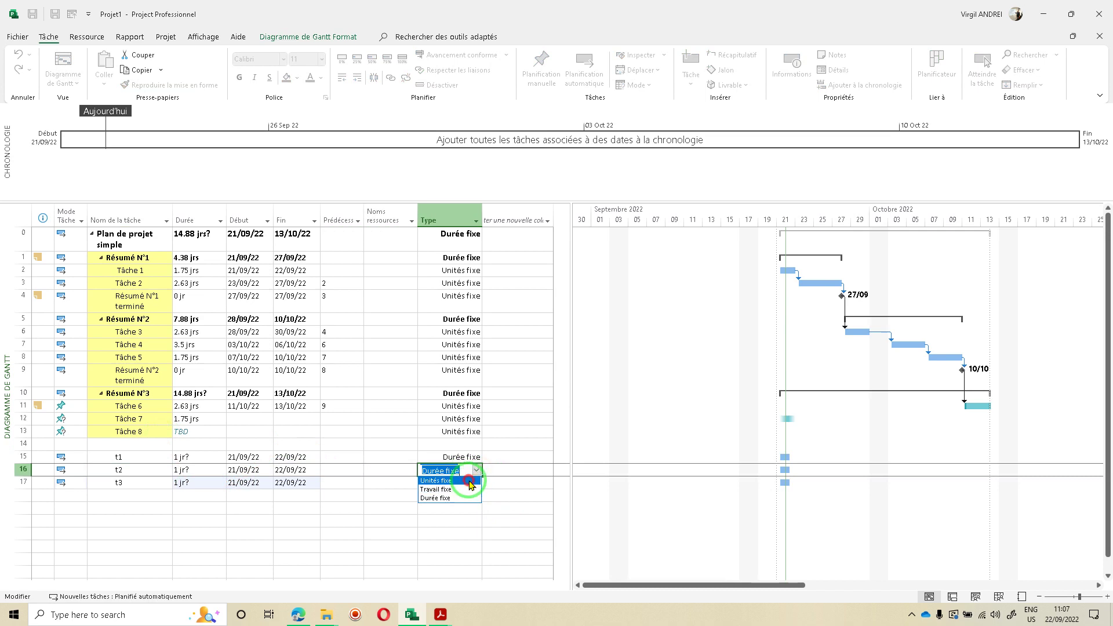
click(479, 481)
click(482, 486)
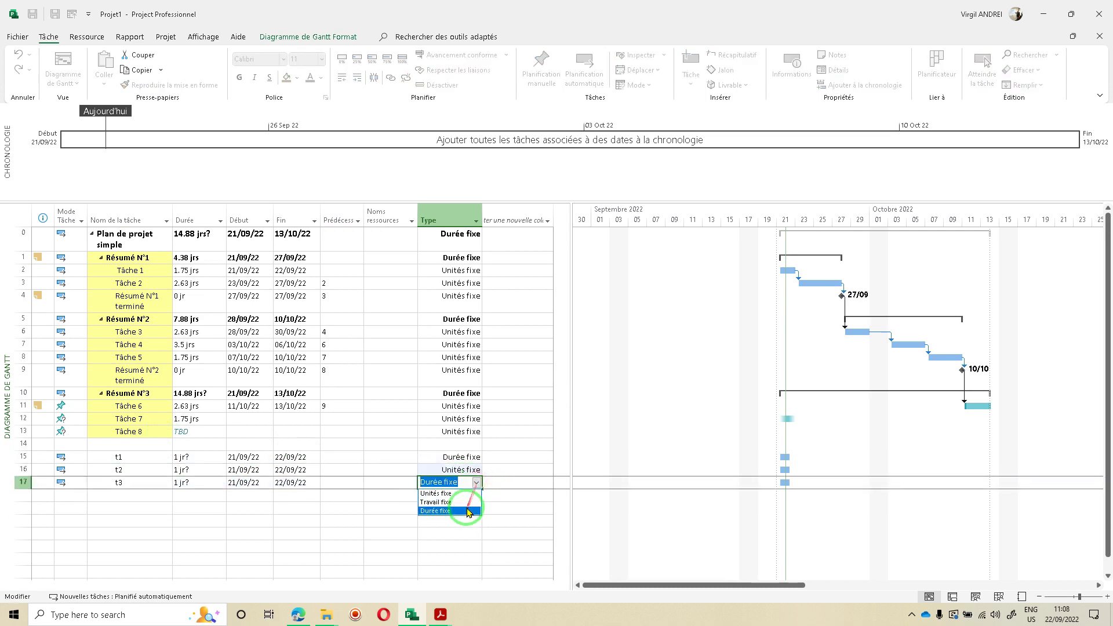
click(458, 509)
click(467, 520)
Set the duration of t1 to 10 days and fill it down to t2 and t3
click(472, 458)
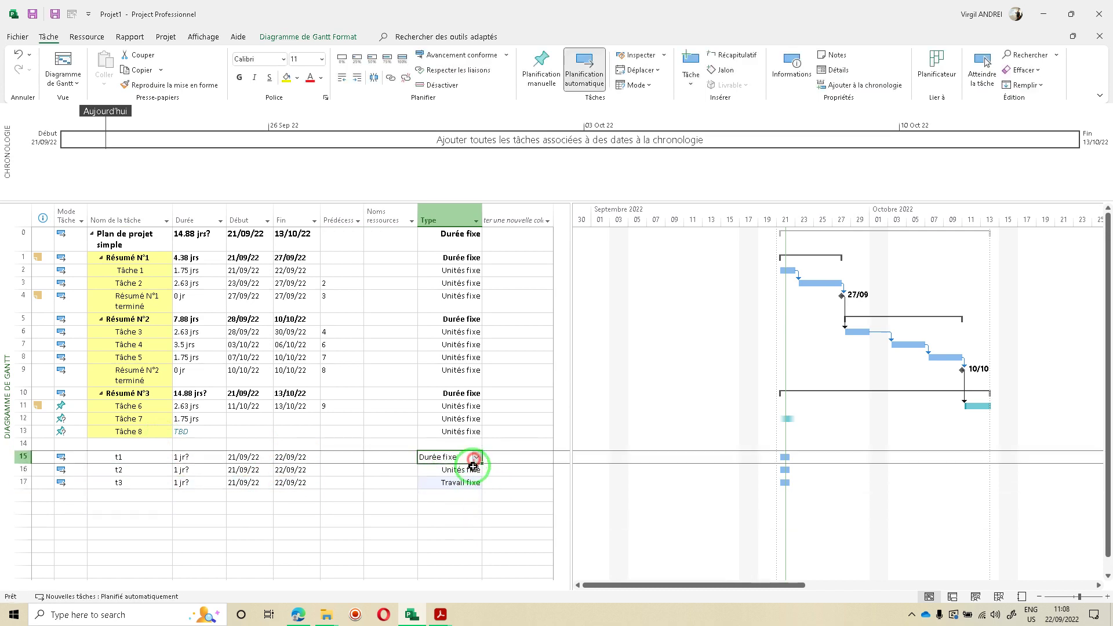
click(377, 459)
click(207, 458)
text(10)
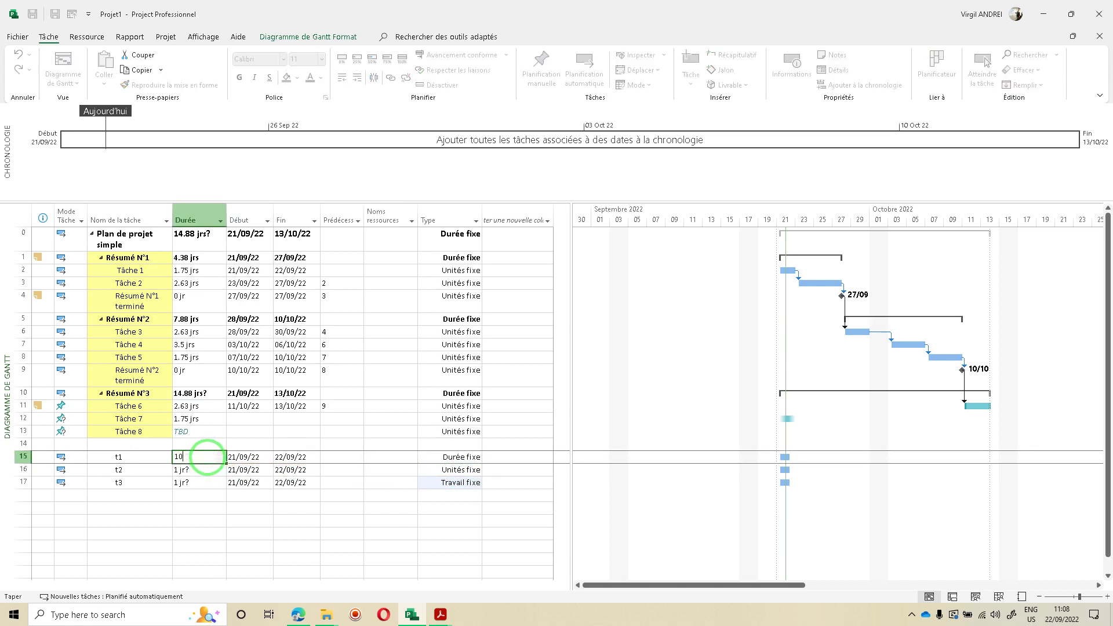
key(Return)
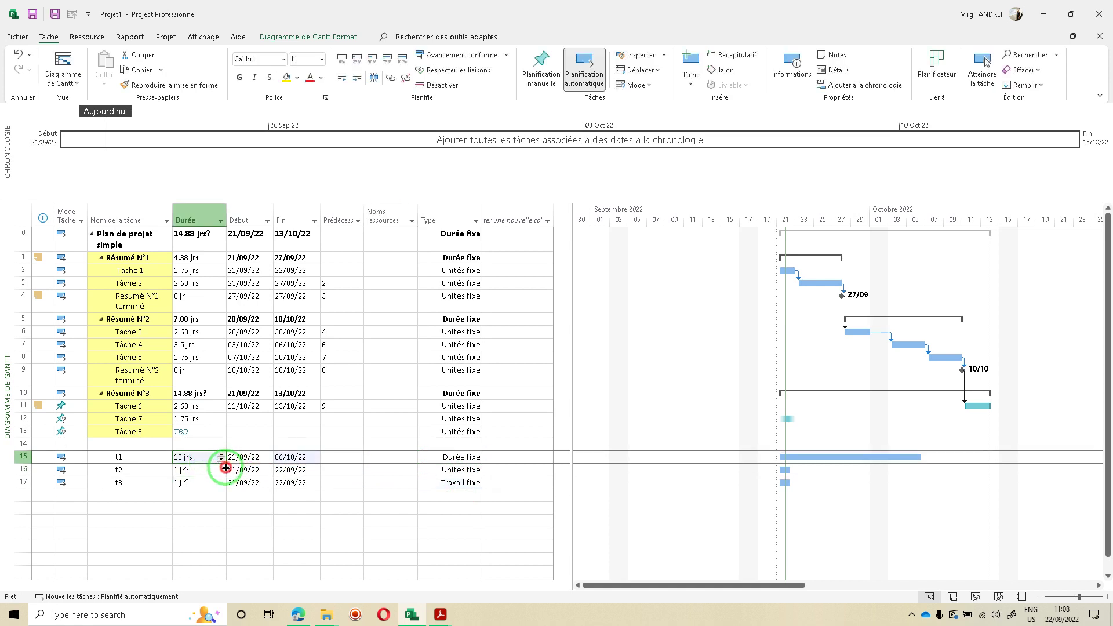
drag(225, 467, 226, 483)
Assign the same resource to t1, t2 and t3 by entering the person's name for each task
click(344, 458)
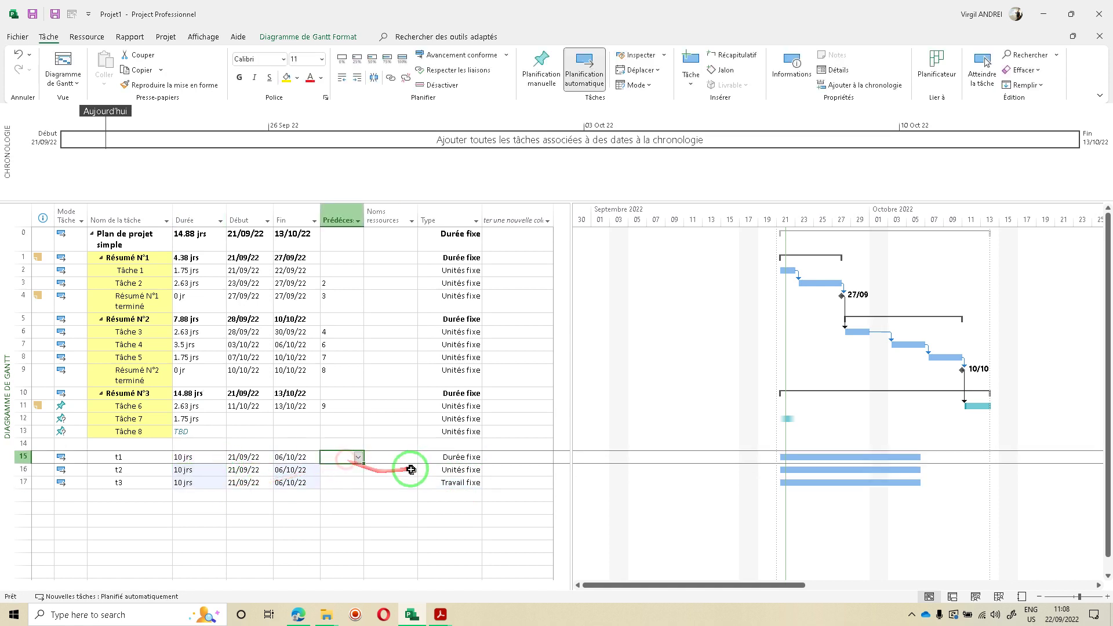
click(403, 458)
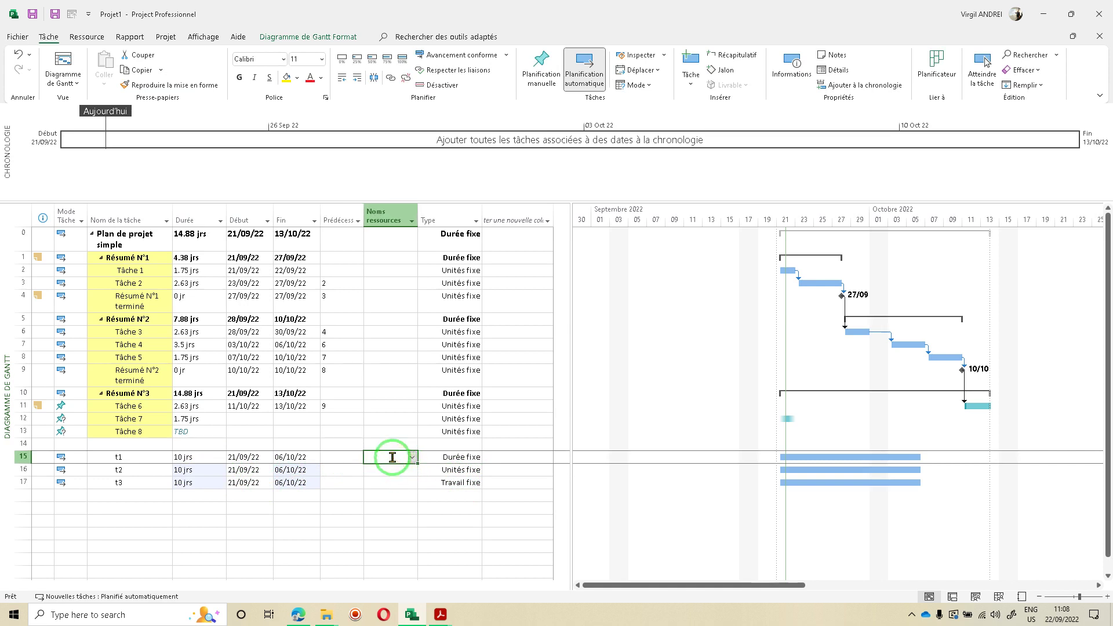
text(johan)
key(Return)
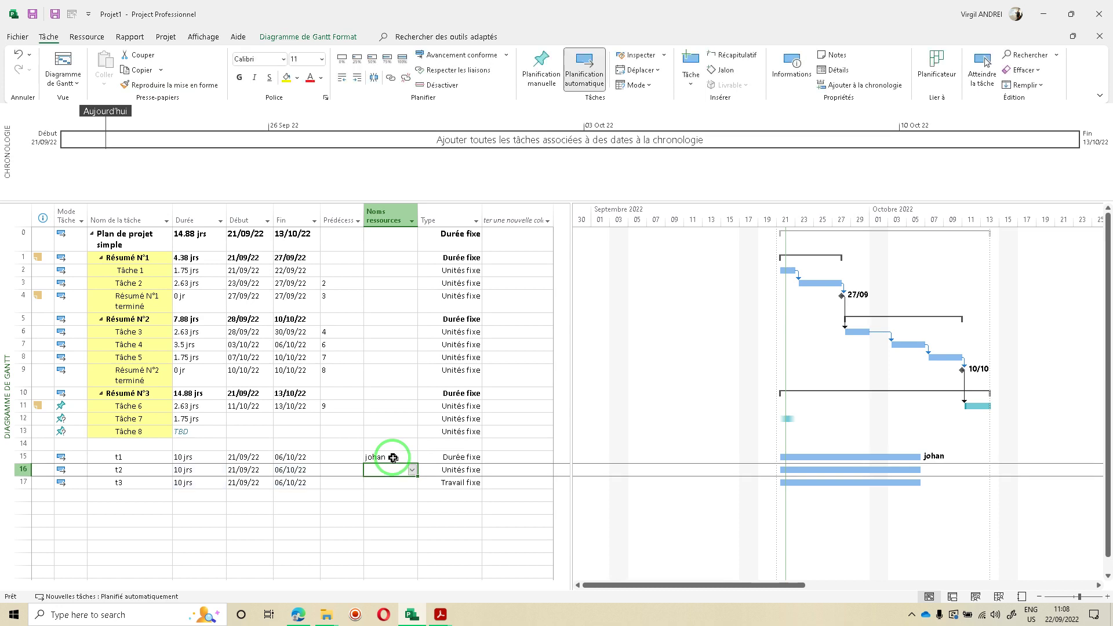
text(johan)
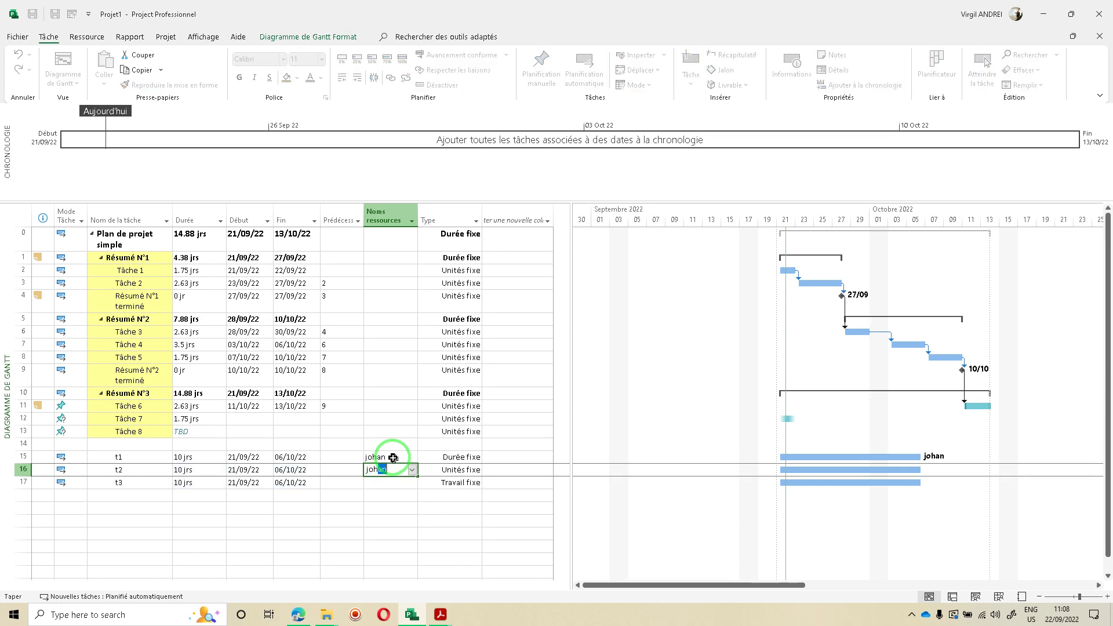
key(Return)
text(johan)
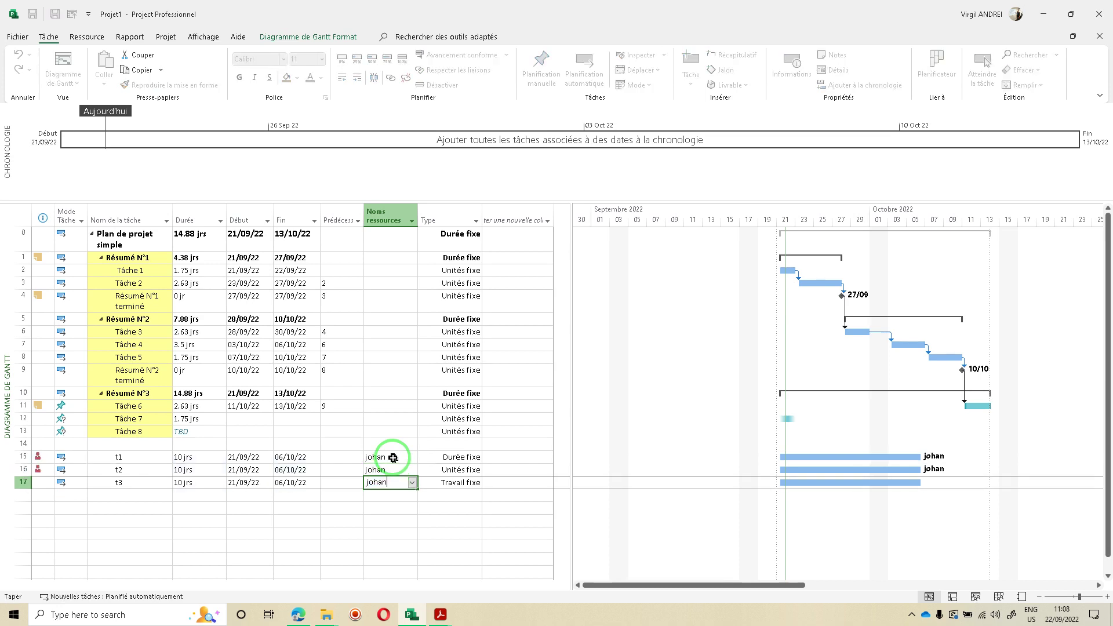
key(Return)
Add a Travail column after the Type column and select it
click(393, 458)
key(Left)
key(Left)
key(Left)
key(Left)
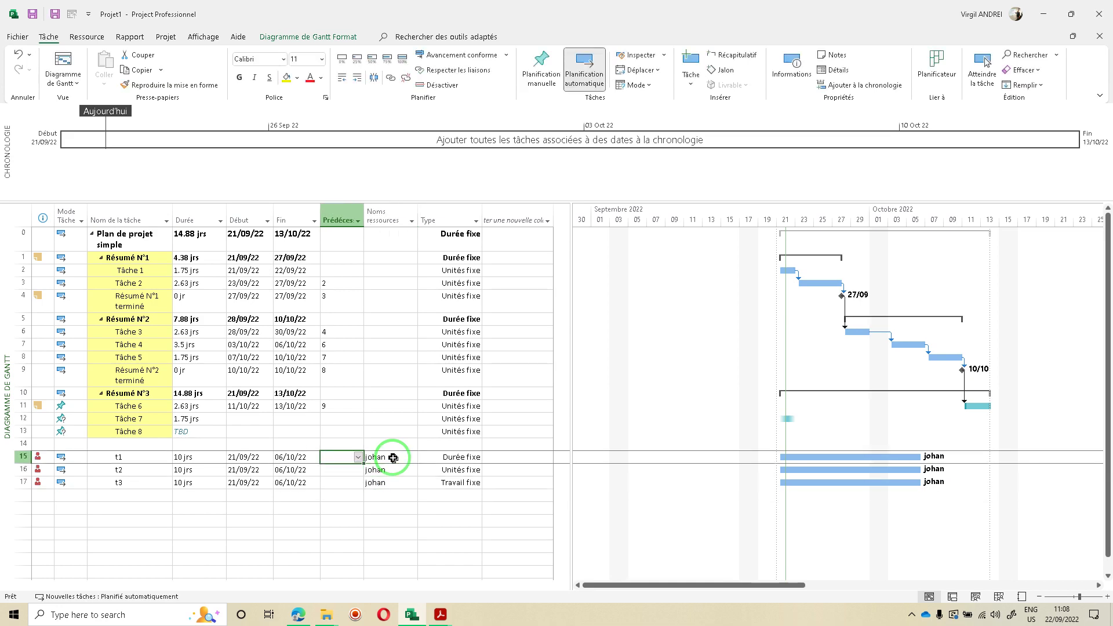
key(Right)
key(Right)
key(Right)
key(Right)
key(Right)
key(Right)
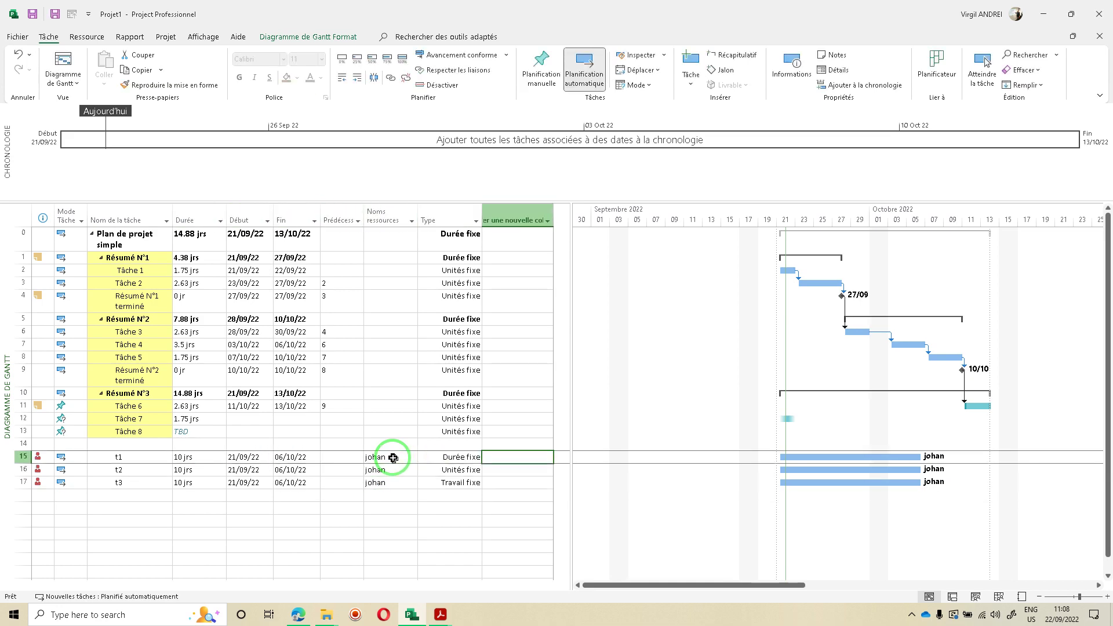
click(510, 210)
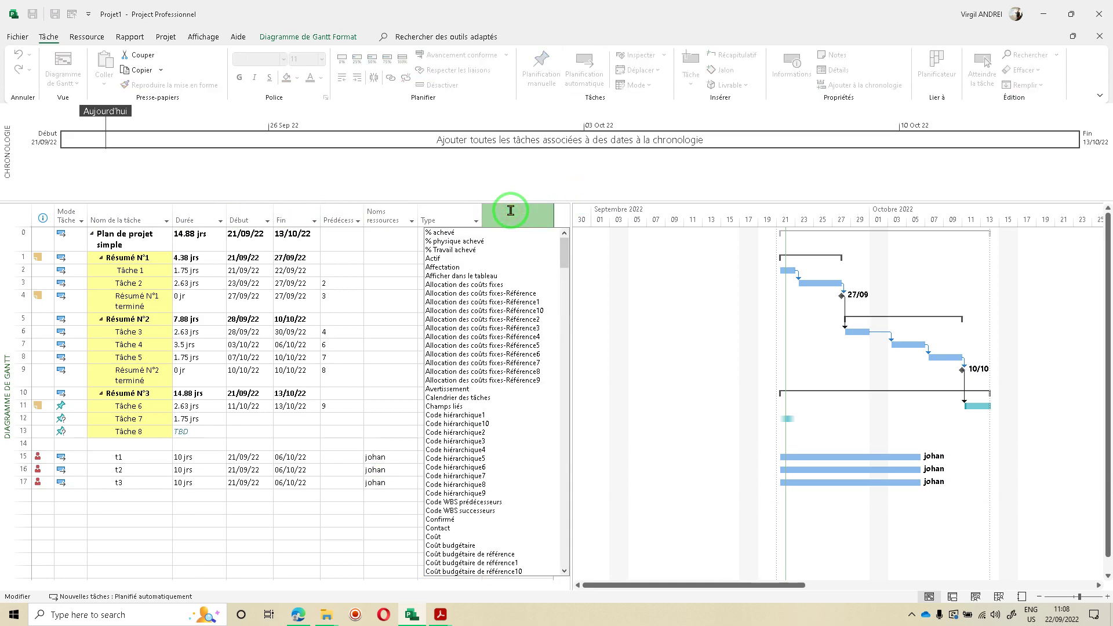
text(Travail)
key(Return)
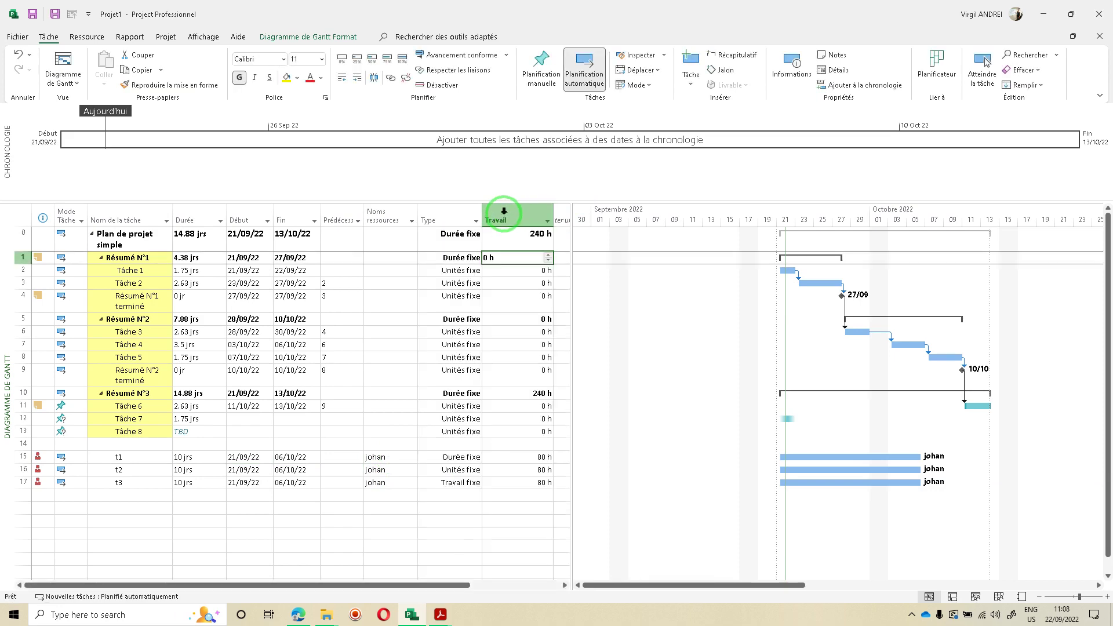
click(504, 212)
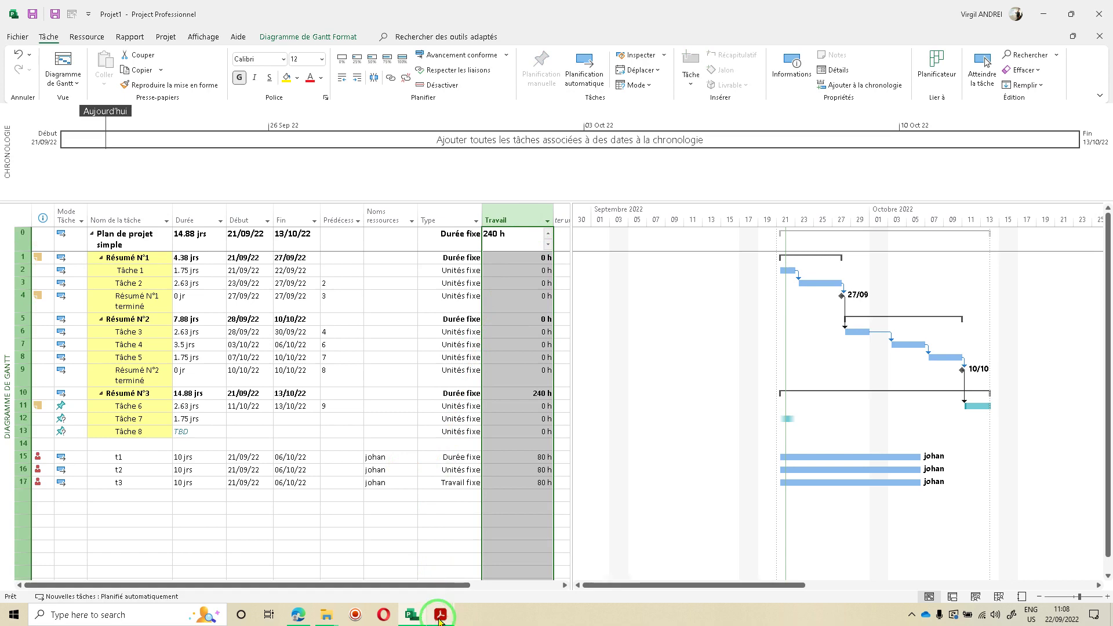
Consult the Travail = Durée x Unités formula and task type table in the Acrobat Reader manual, then return to Project
mouse_move(440, 618)
click(385, 572)
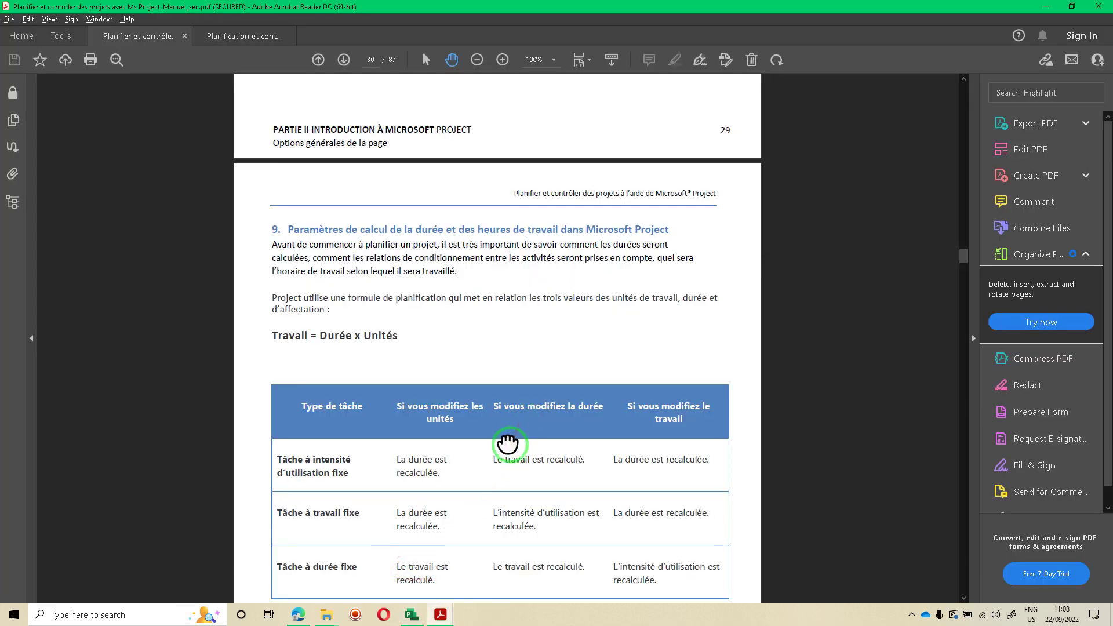
drag(508, 444, 515, 423)
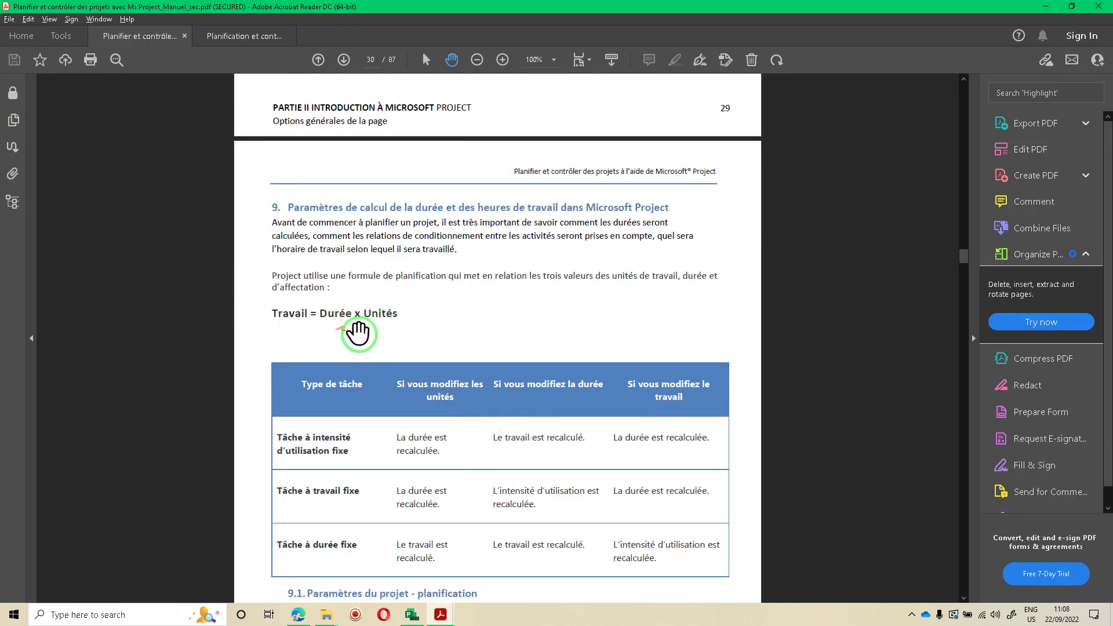
key(alt+Tab)
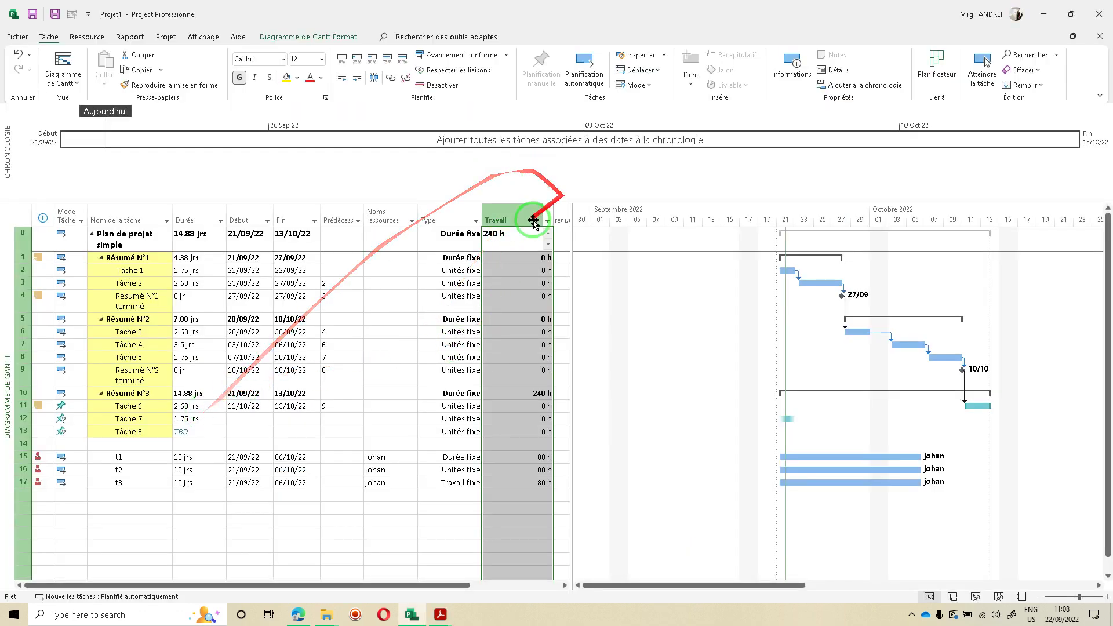
Move the Travail column between Durée and Début, widen the table area and slightly narrow the task name column
drag(534, 222, 232, 222)
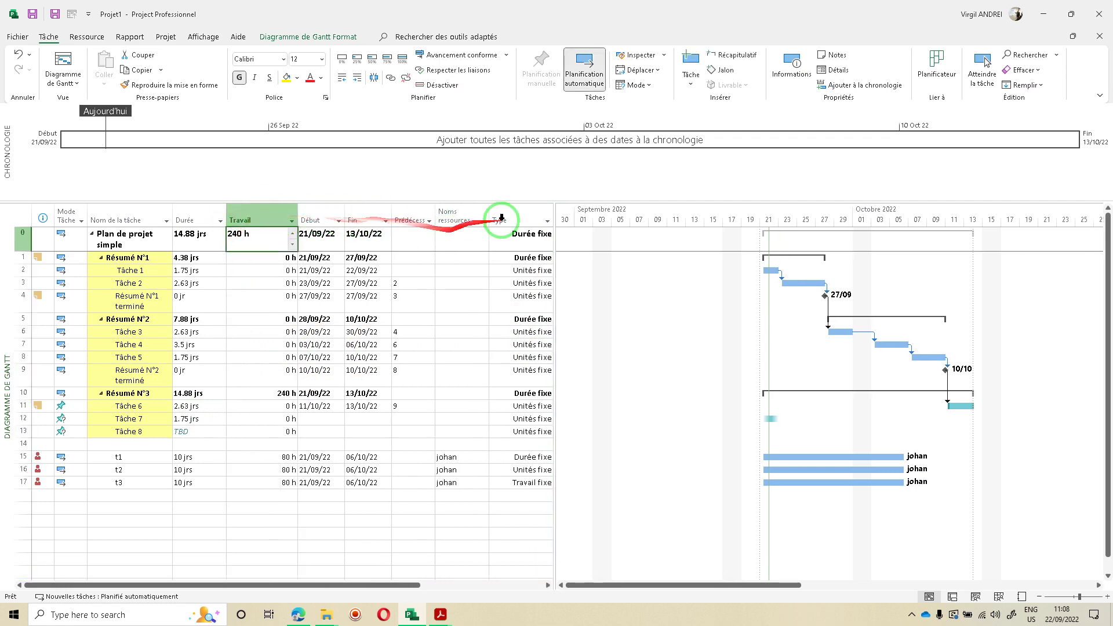
drag(555, 225, 609, 238)
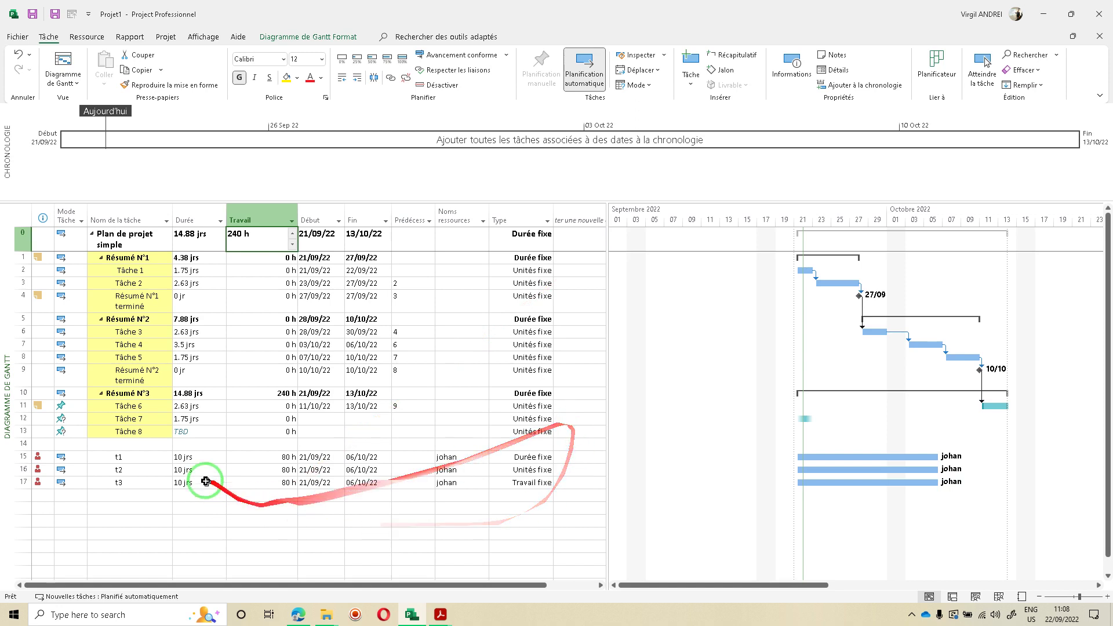
click(146, 459)
drag(172, 219, 165, 218)
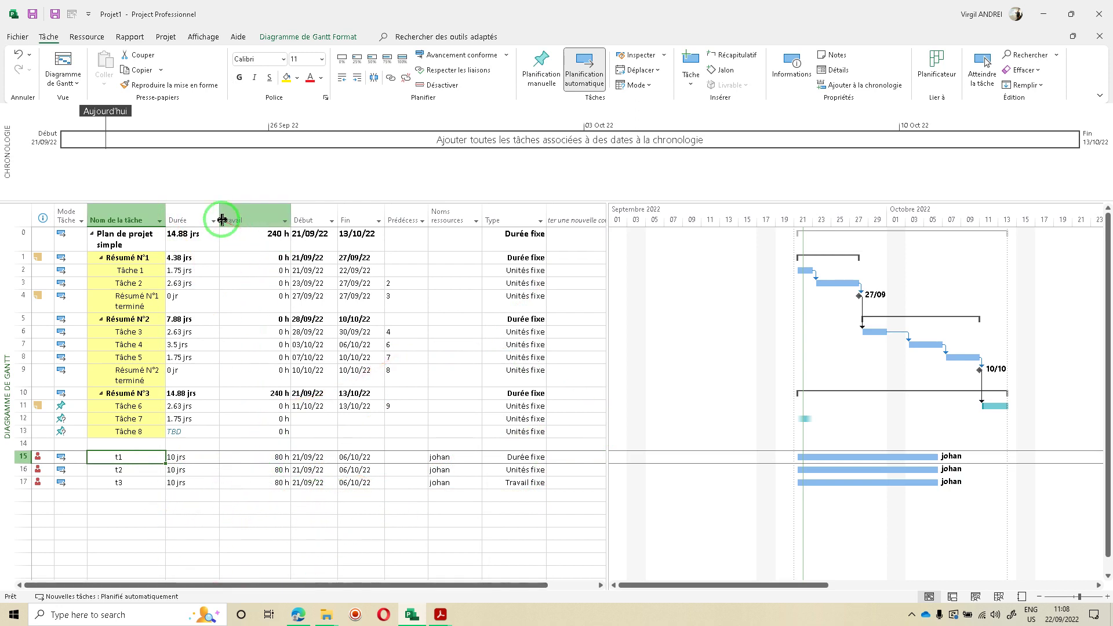
Narrow the Durée and Travail columns, and check the duration, type and finish-date cells of the sample tasks
drag(220, 218, 205, 218)
drag(276, 219, 242, 218)
click(192, 466)
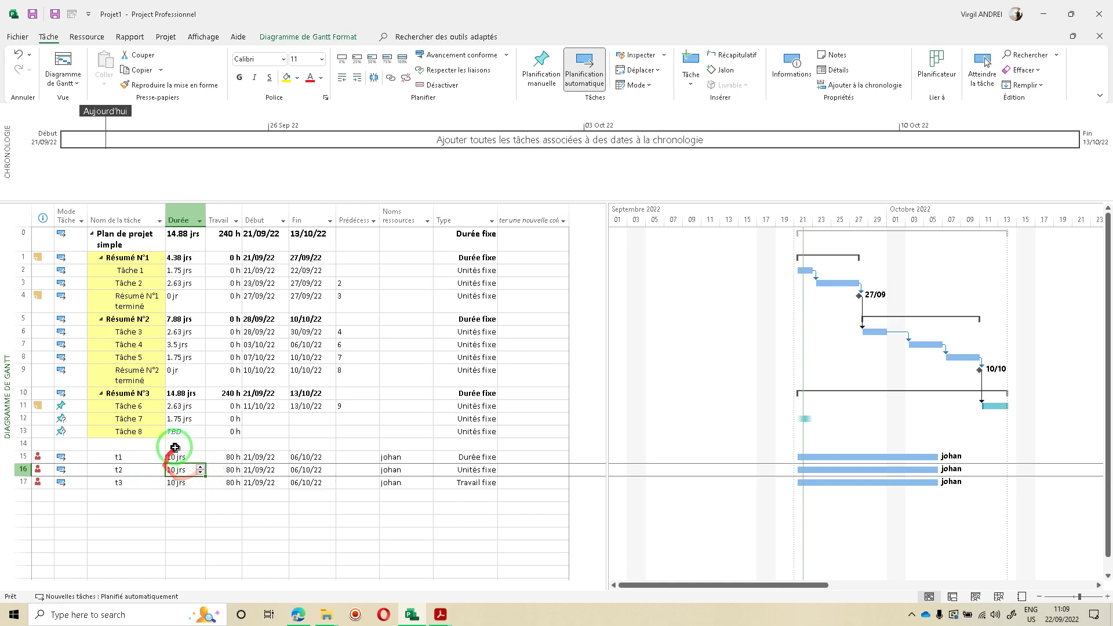
click(475, 456)
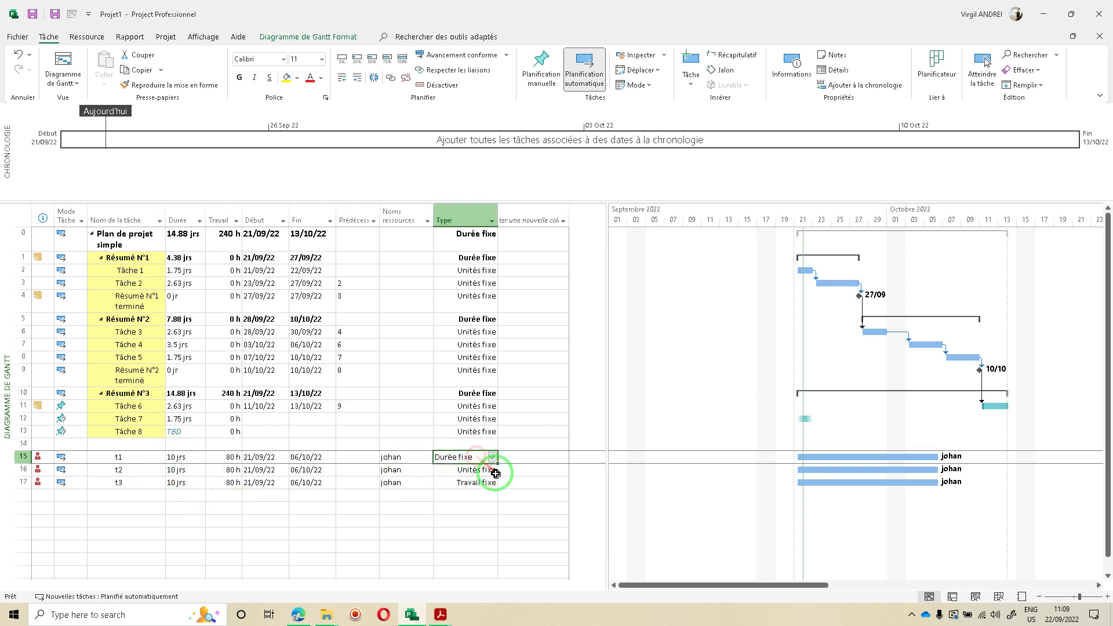
click(324, 458)
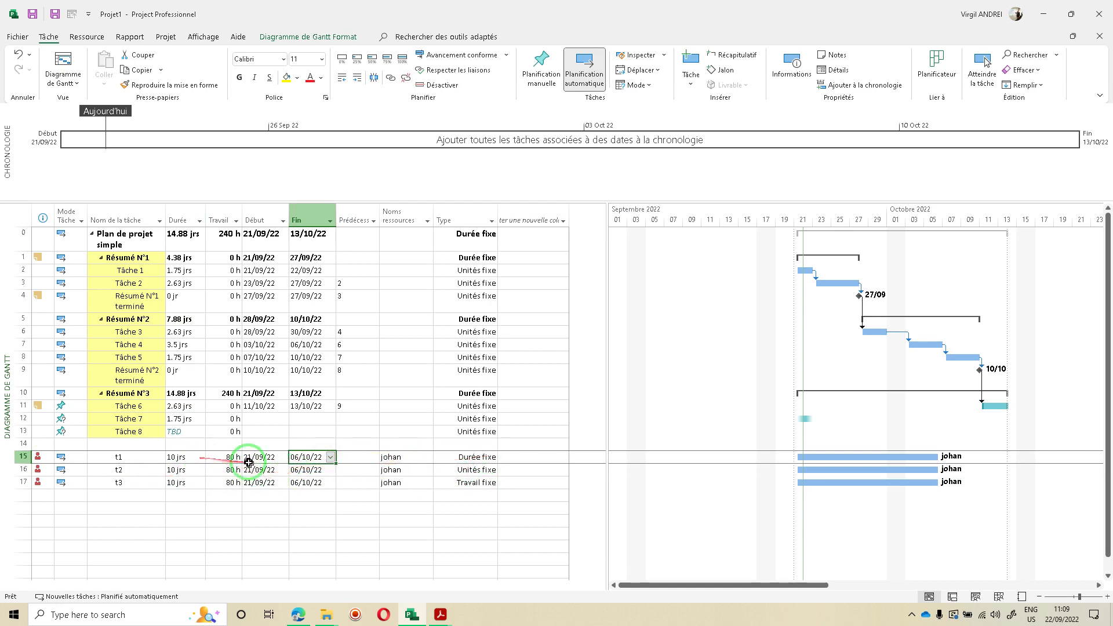
Add a second person's first name after the existing one in t1's resource names, separated by a comma
click(410, 457)
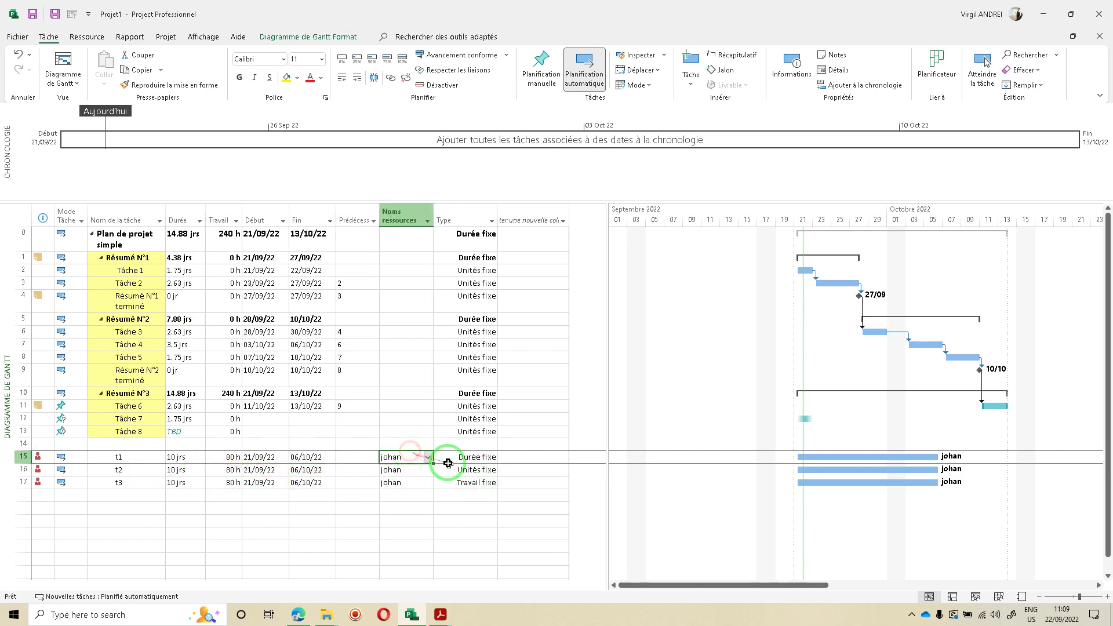
click(411, 456)
click(417, 456)
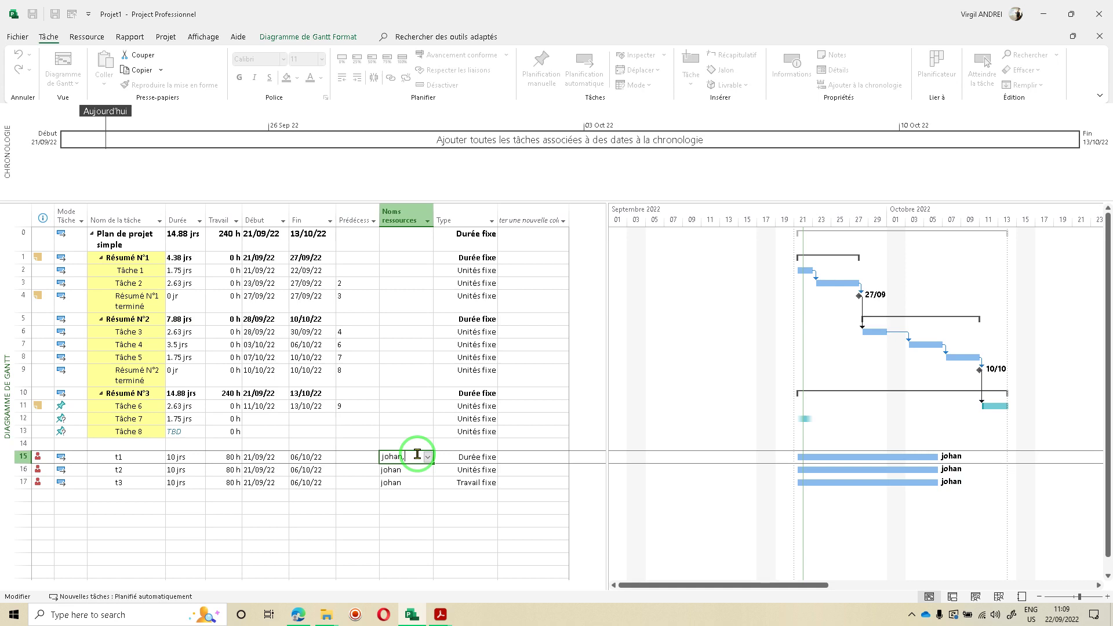
text(, pascal)
key(Return)
click(418, 455)
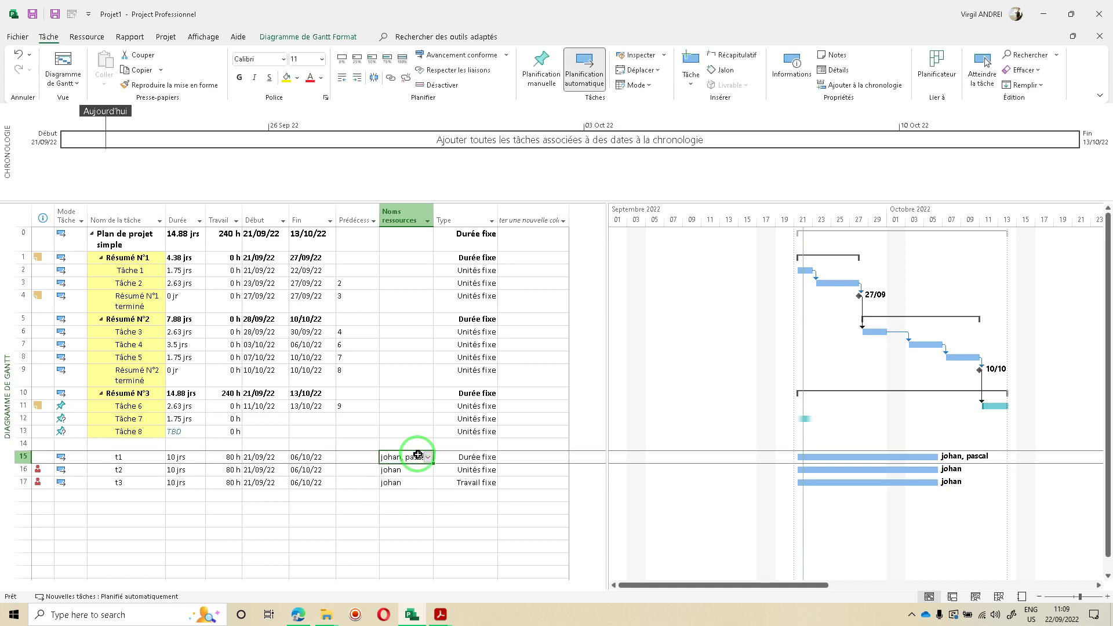
Select both listed resources for t1, the single-name one and the combined-name one
click(408, 472)
click(428, 457)
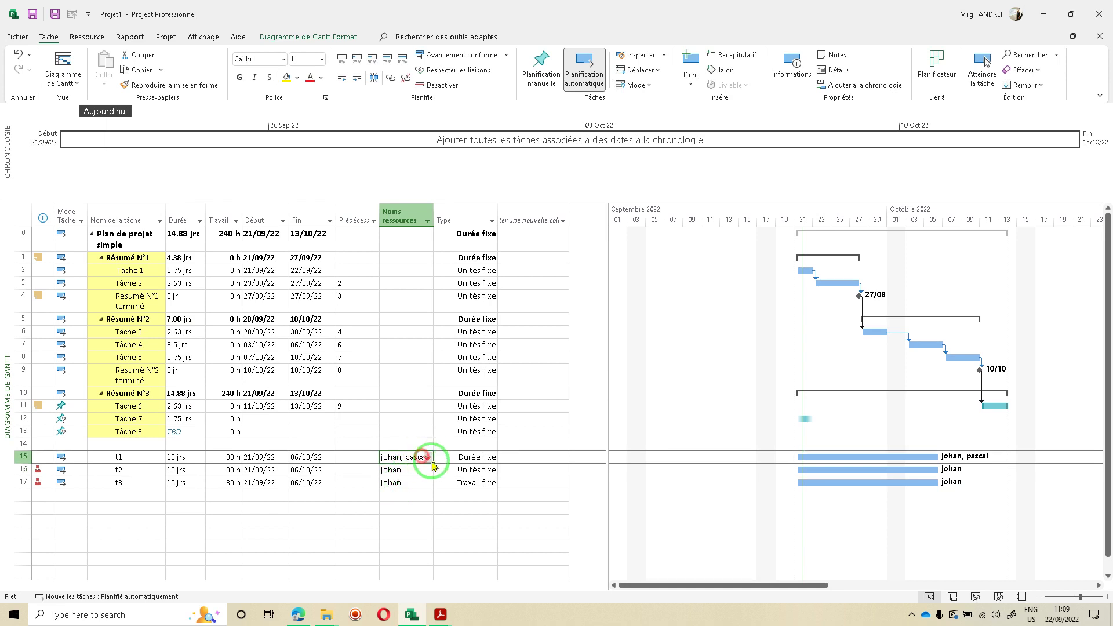
click(429, 457)
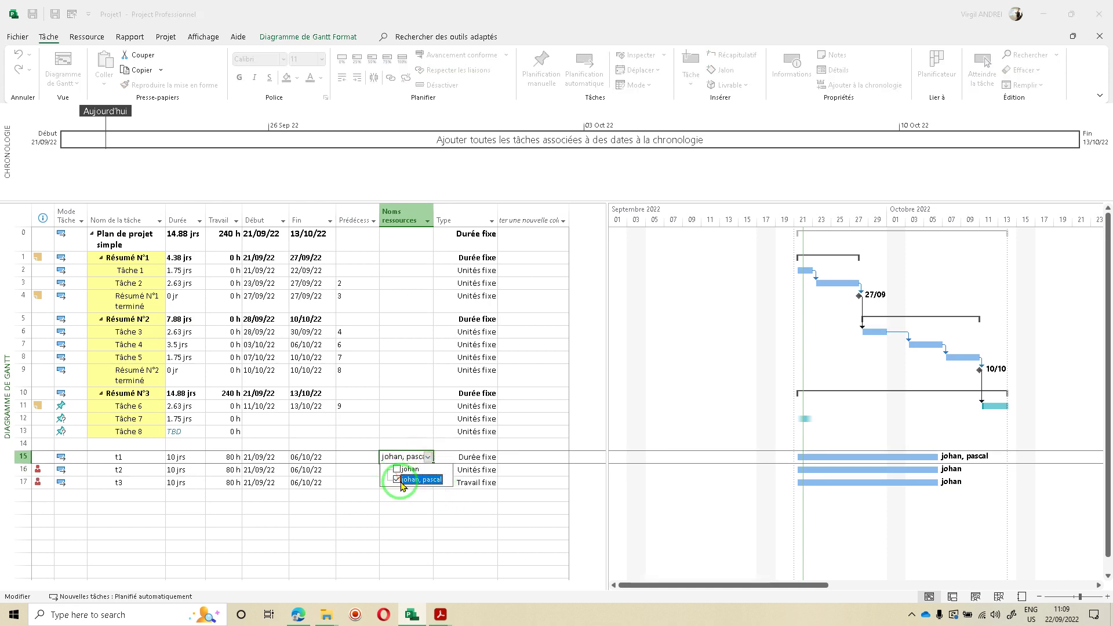
click(415, 499)
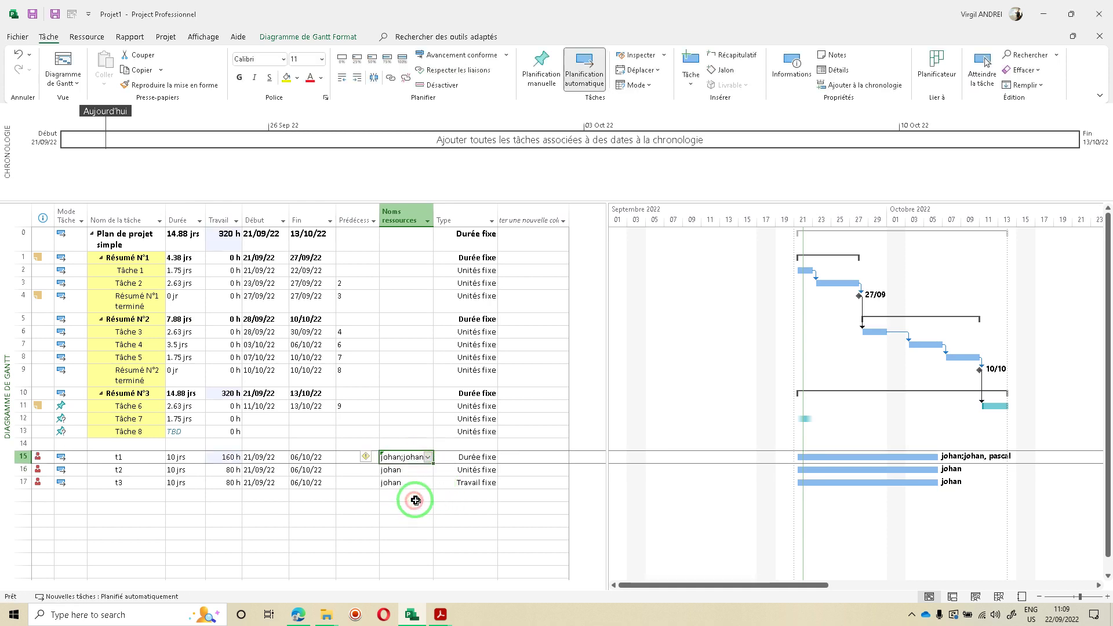
Widen the Noms ressources column slightly and check which resources are selected for t1
drag(434, 216, 444, 216)
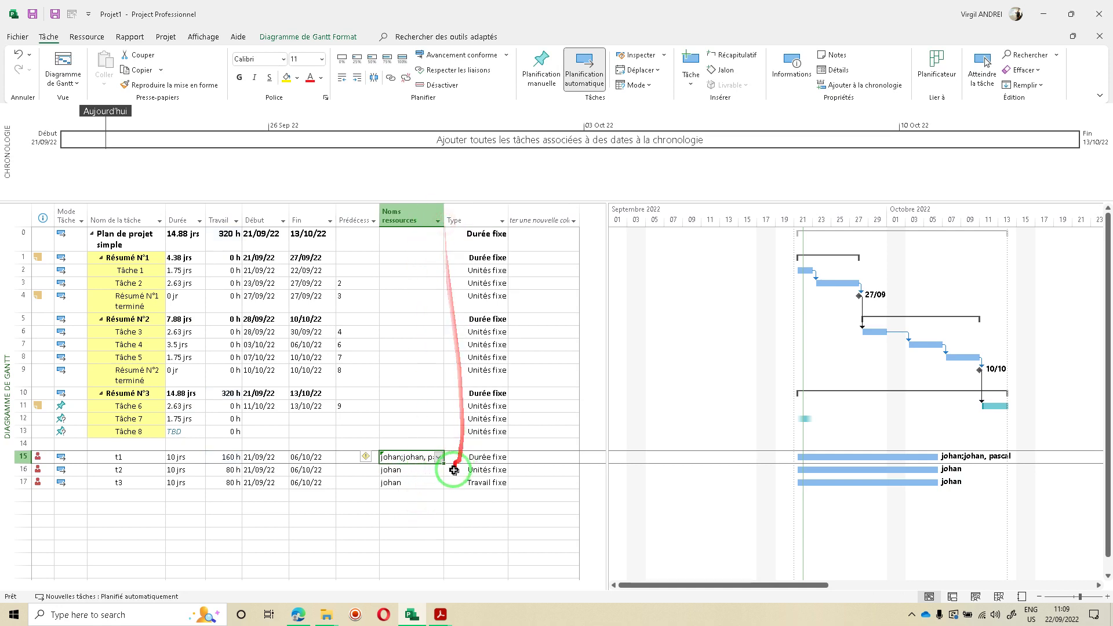
click(438, 458)
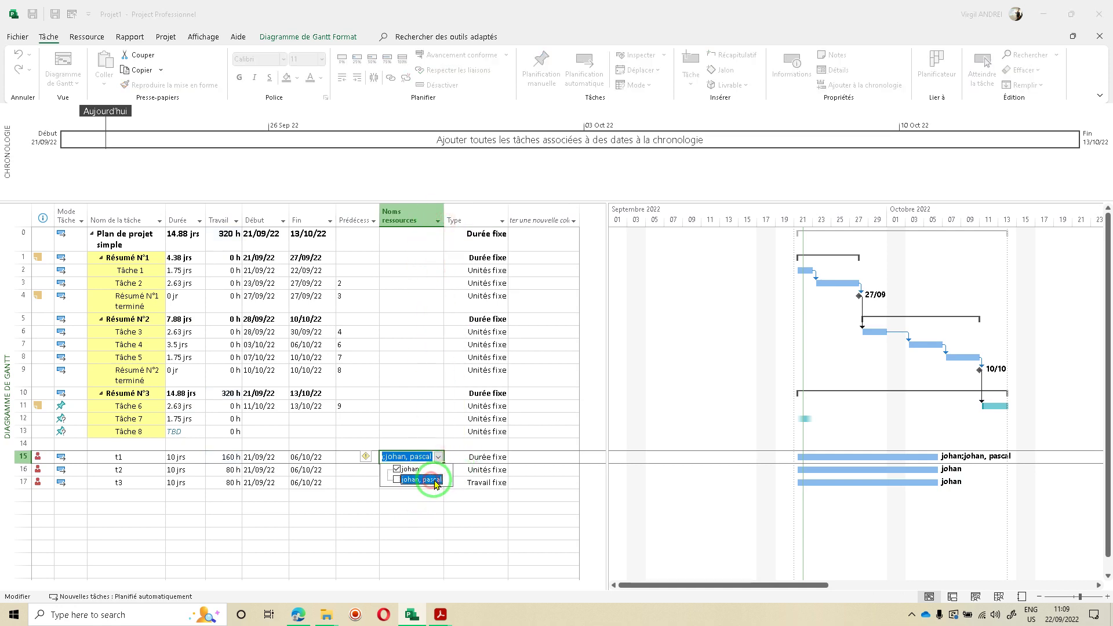
click(501, 461)
click(443, 464)
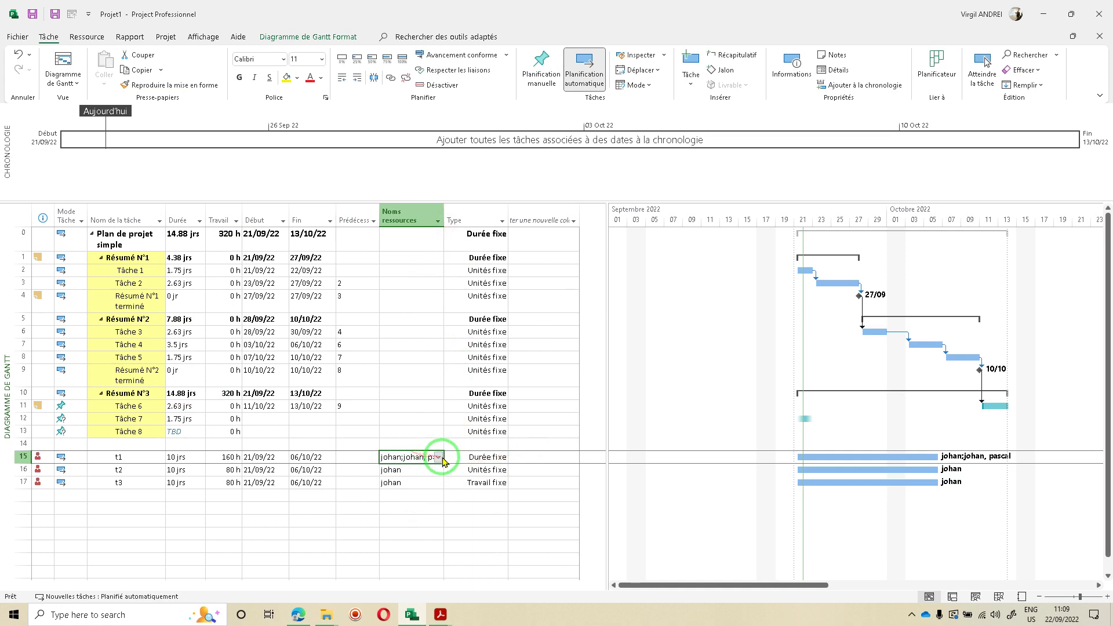
click(443, 459)
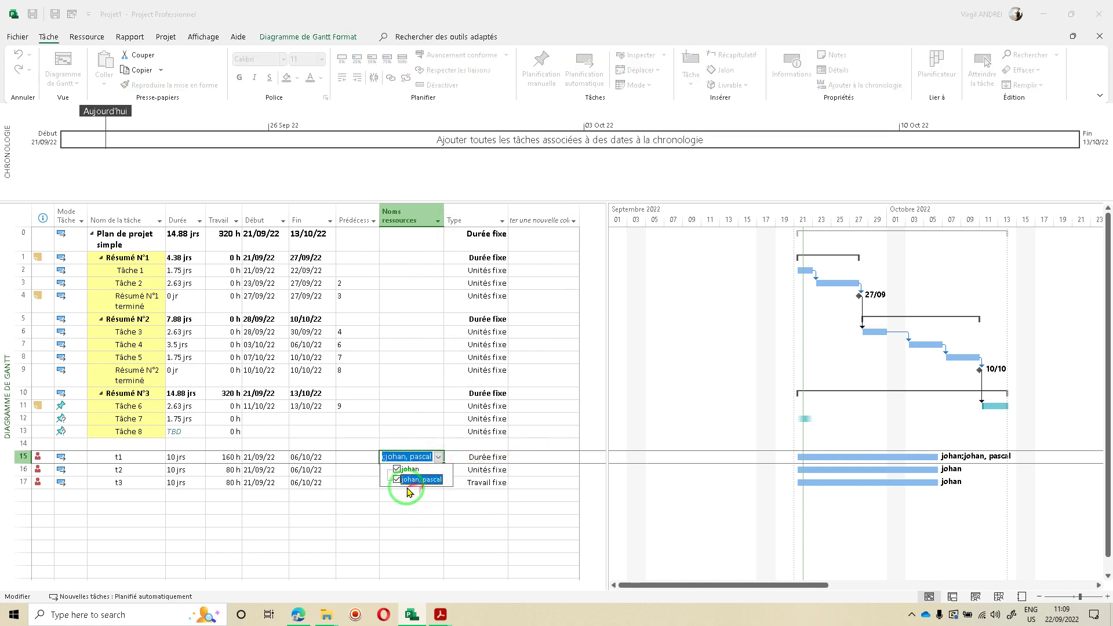
click(442, 467)
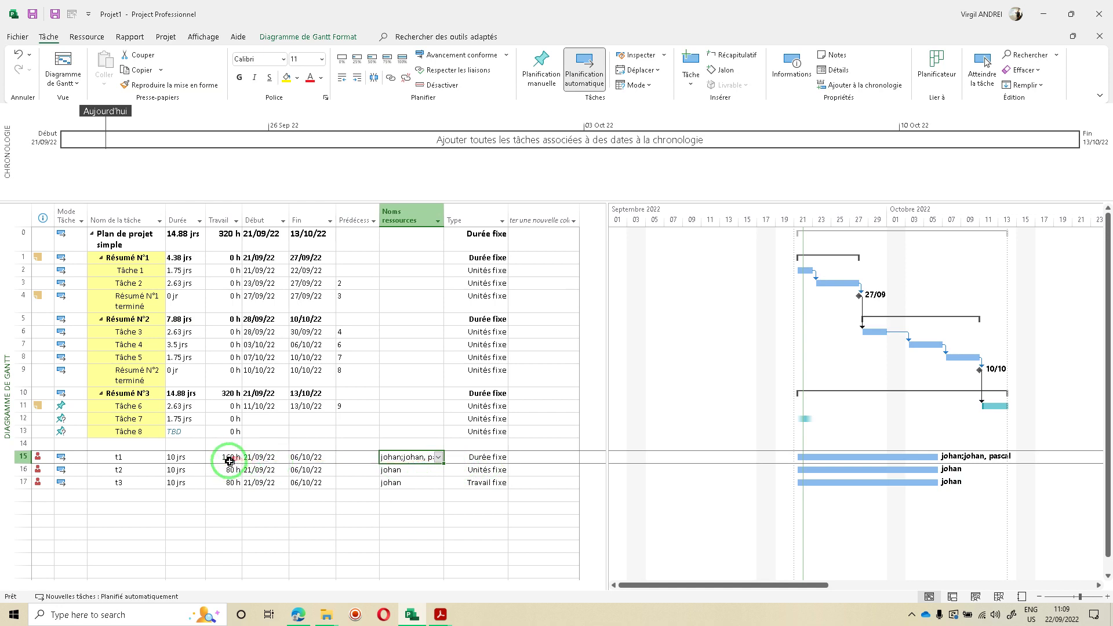
Assign the combined-name resource to the Travail fixe task t3 in addition to its existing resource, and check t3's duration
click(432, 470)
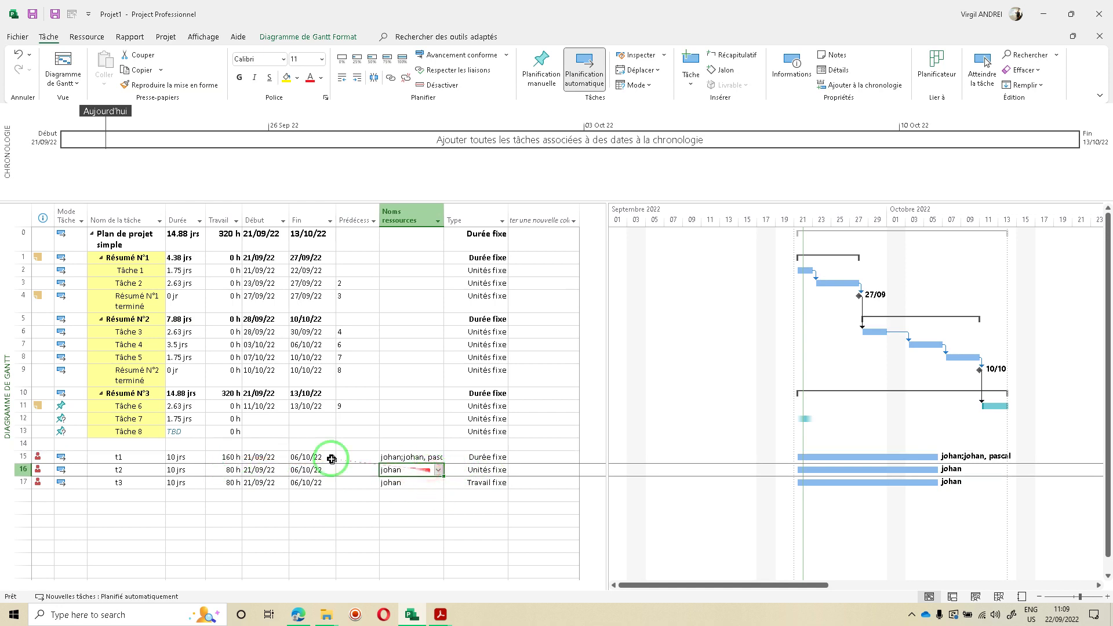
click(234, 471)
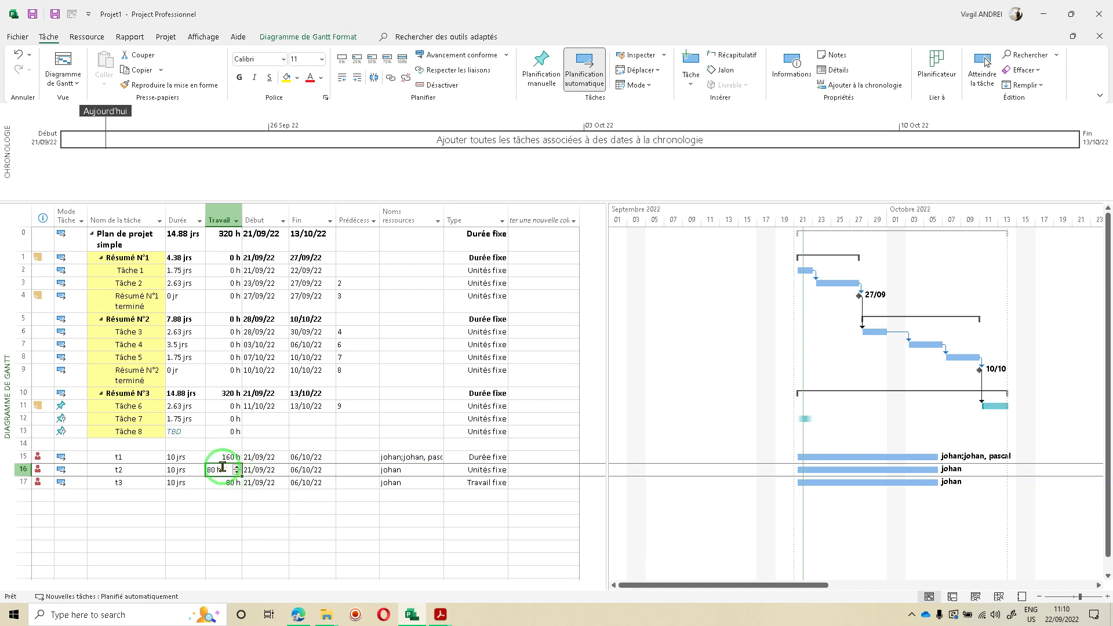
click(475, 482)
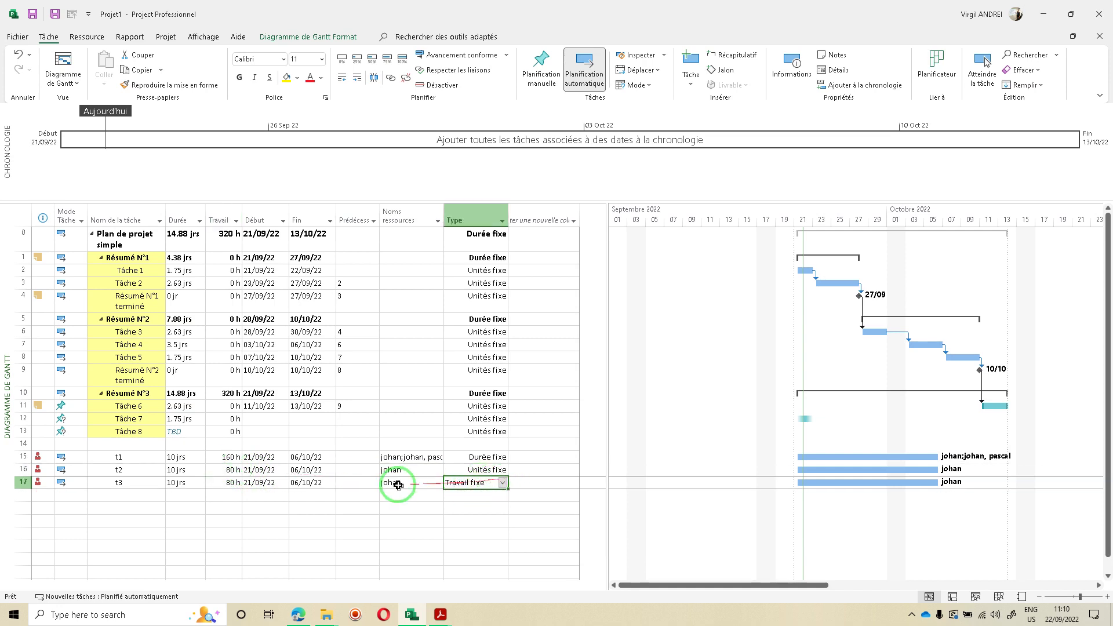
click(227, 484)
click(421, 483)
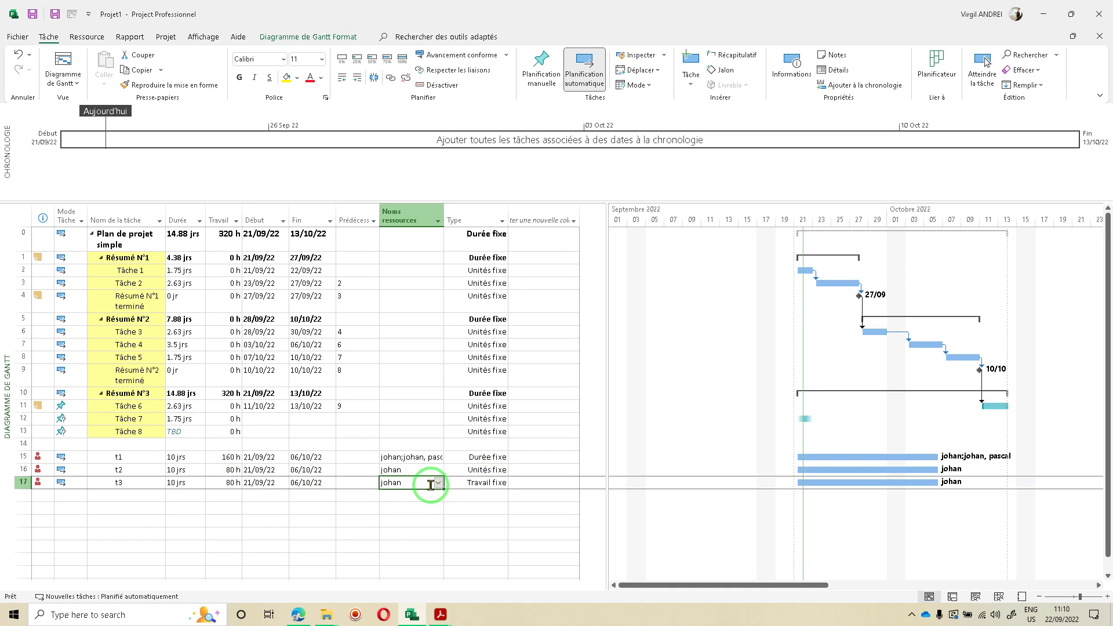
click(237, 485)
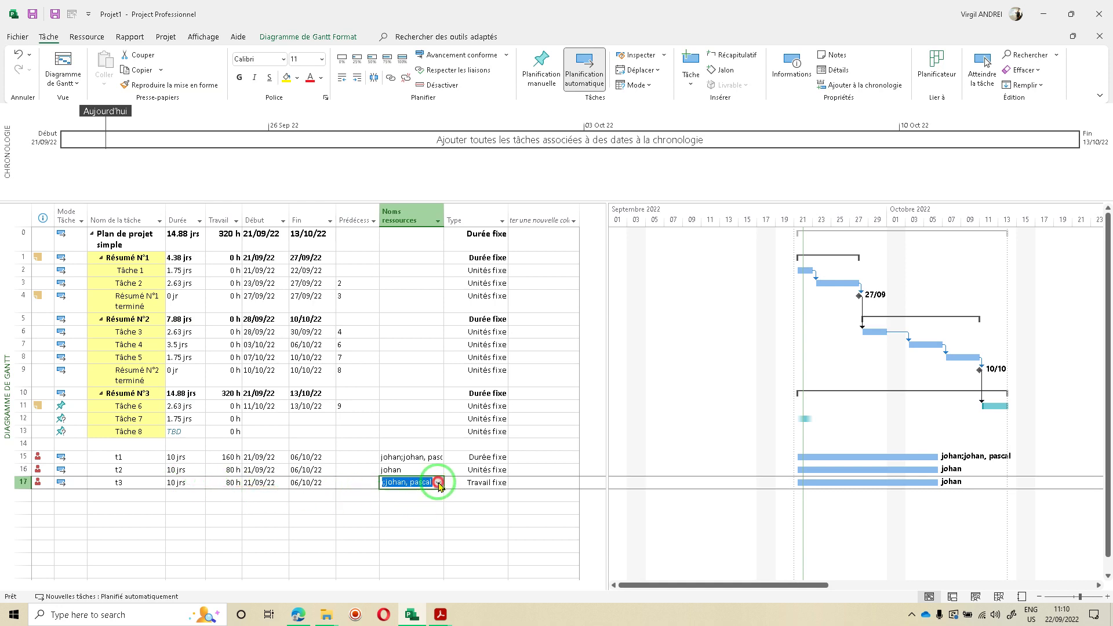
click(439, 484)
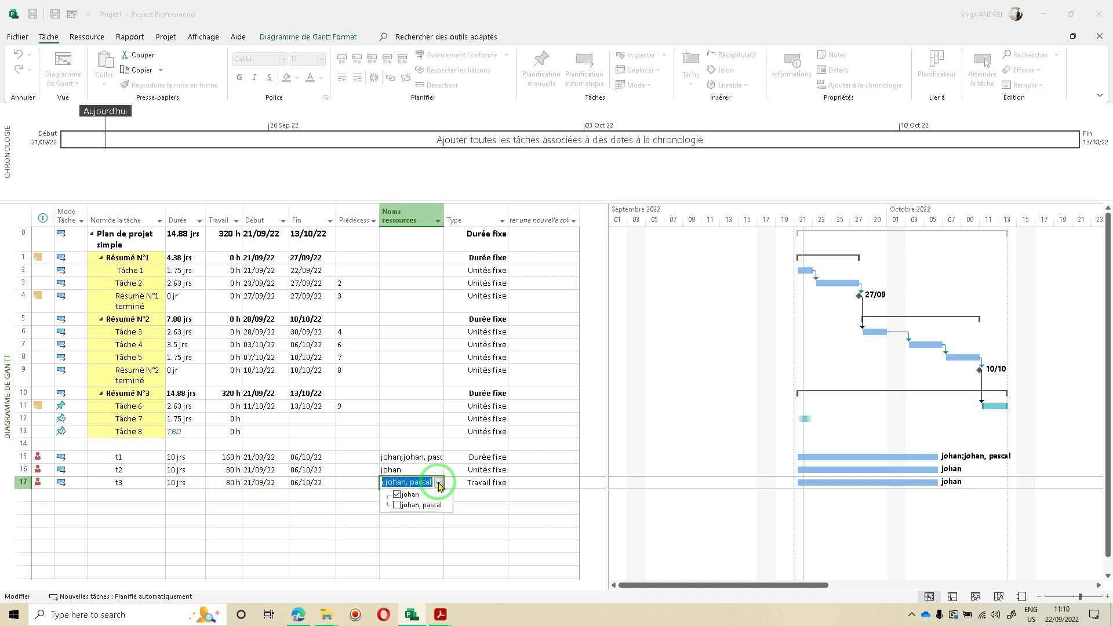
click(410, 515)
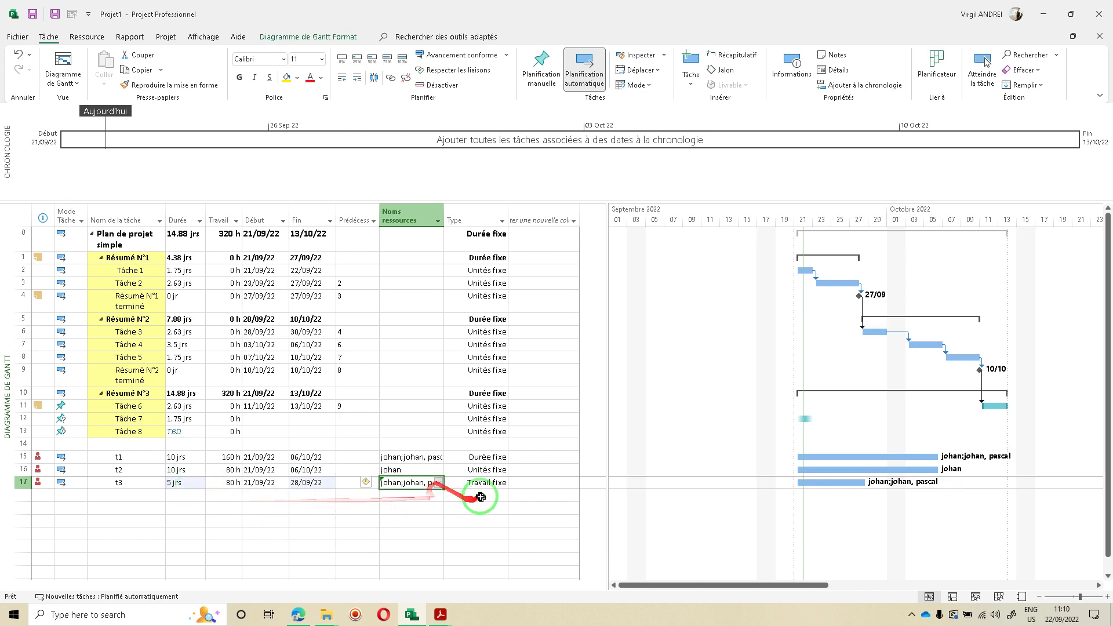
click(198, 484)
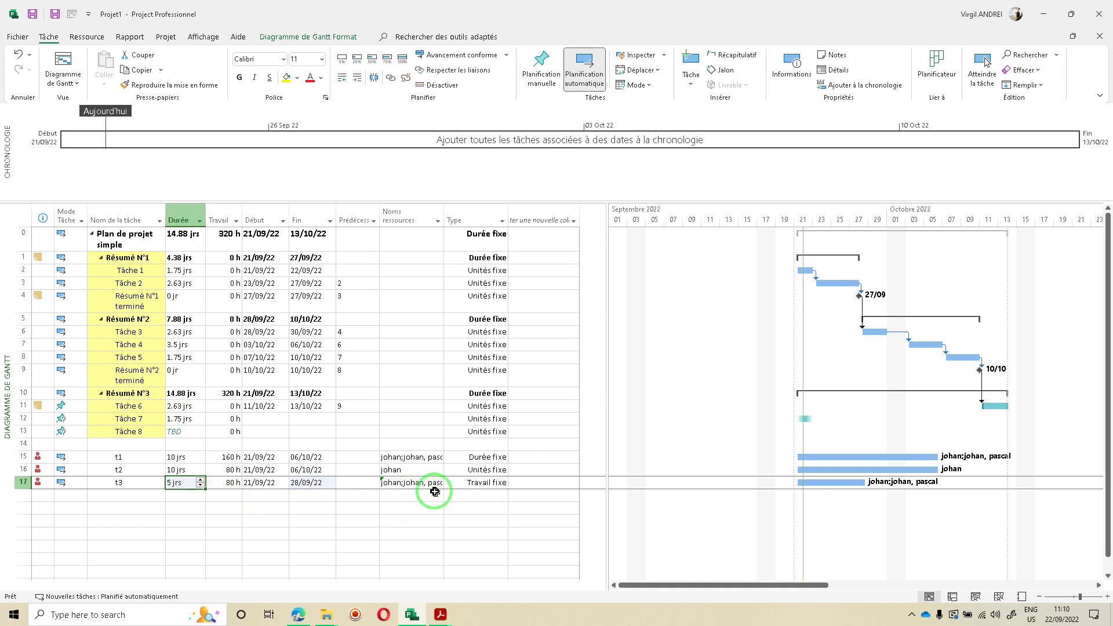
Switch to the Tableau des ressources view and rename the combined-name resource to only the second person's capitalized first name
click(435, 458)
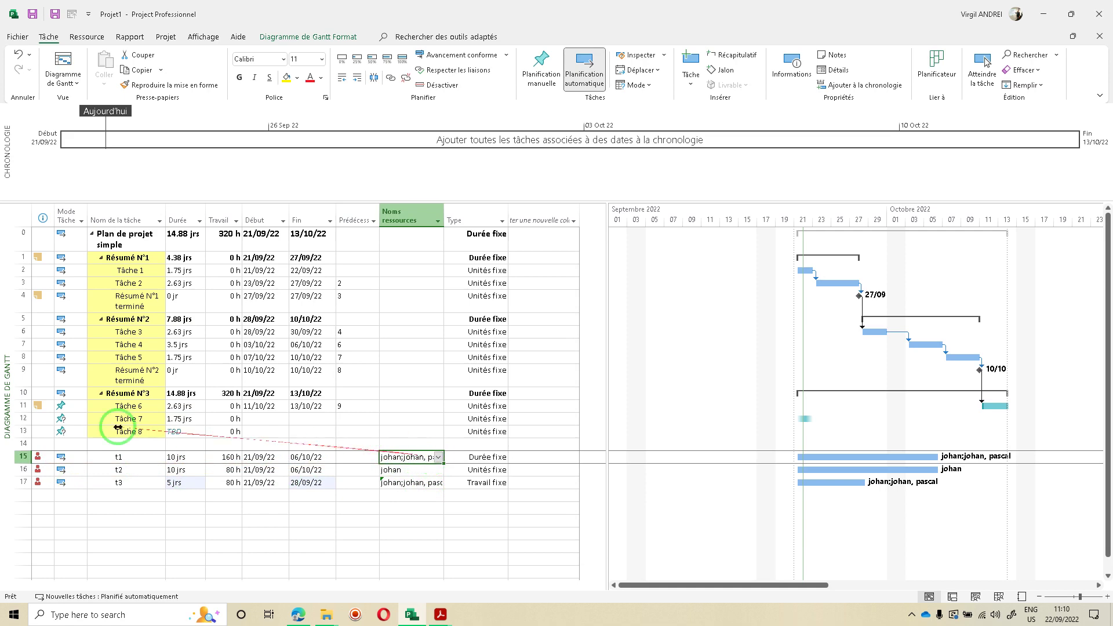
right_click(7, 400)
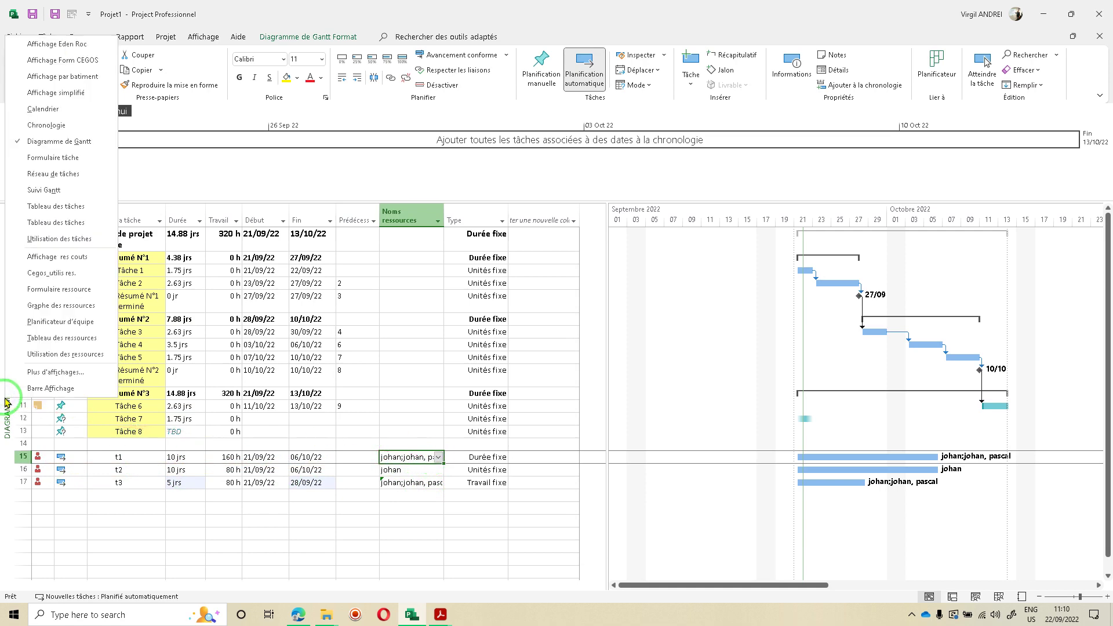
click(56, 338)
click(102, 243)
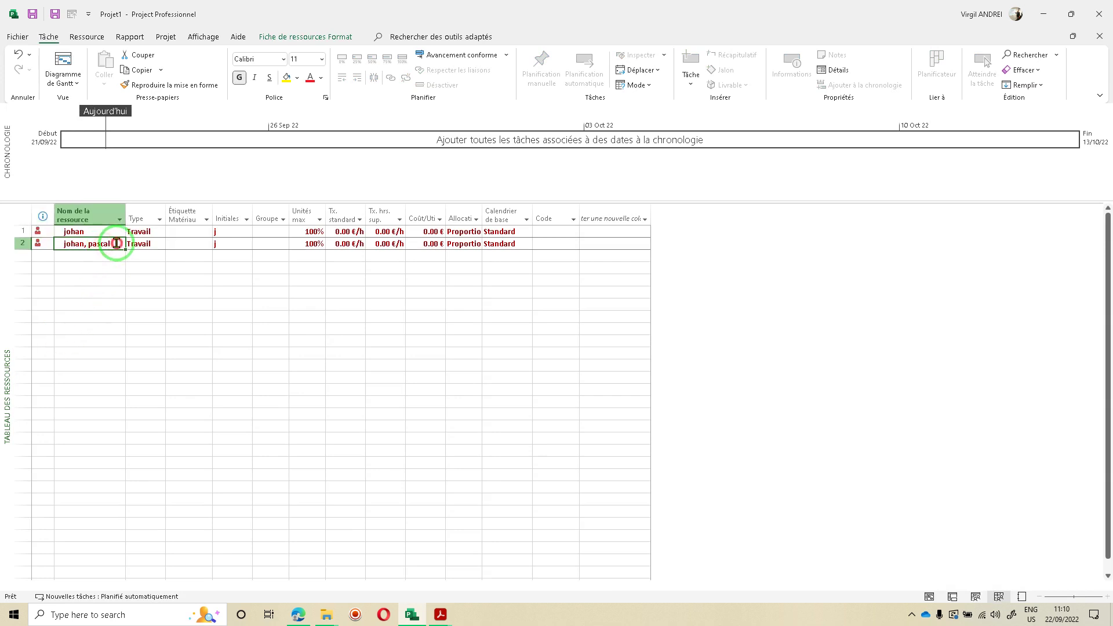
click(84, 242)
drag(83, 242, 55, 245)
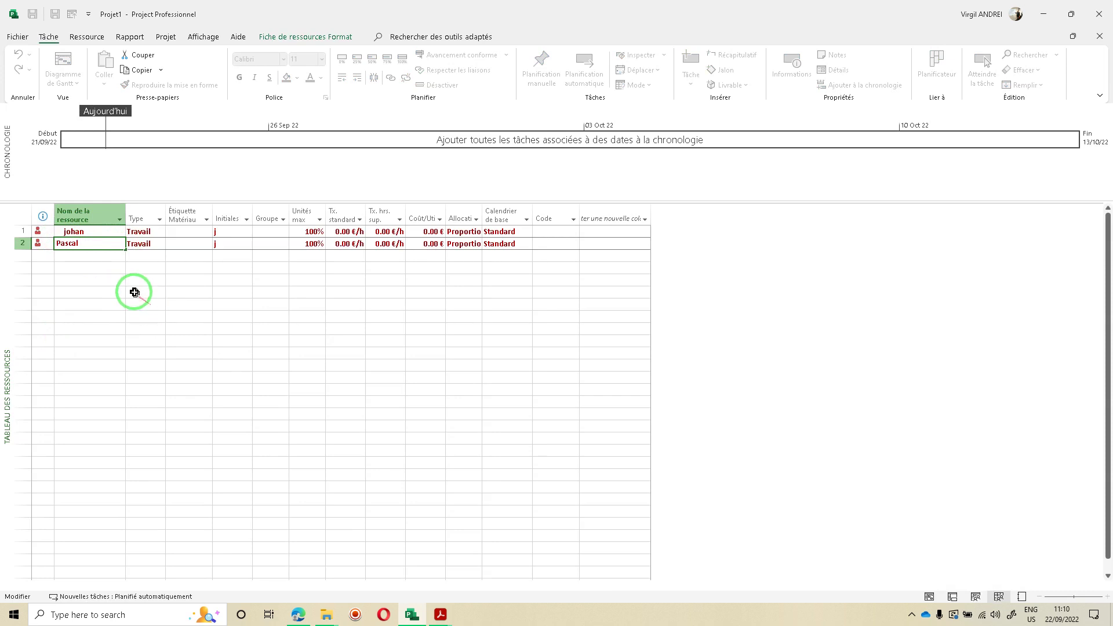
Capitalize the initial letter of the first resource's name
click(93, 232)
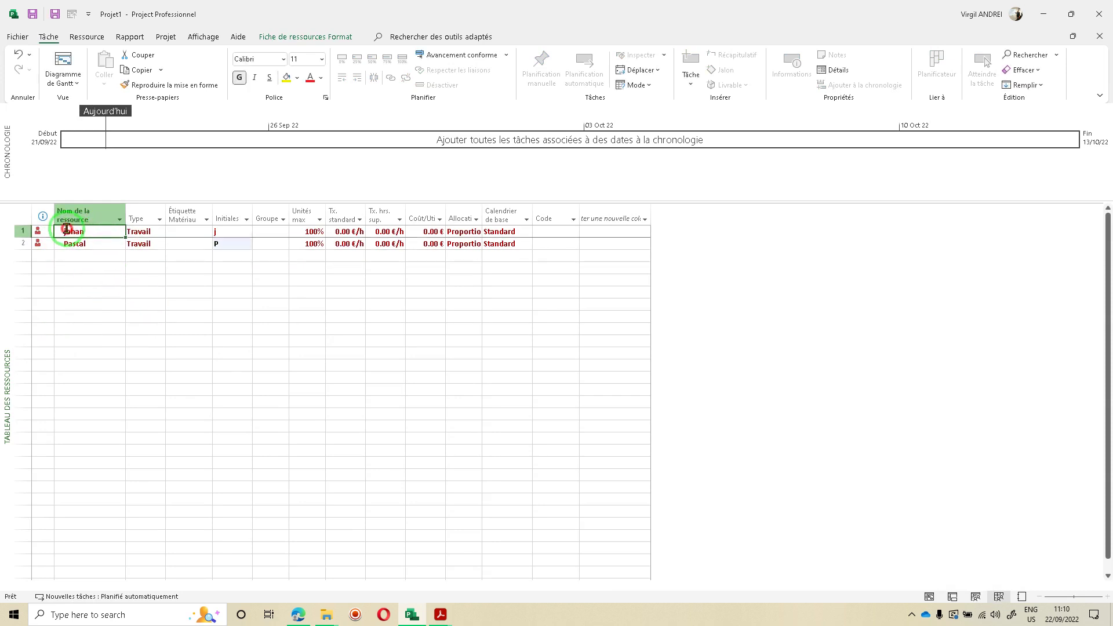
click(65, 231)
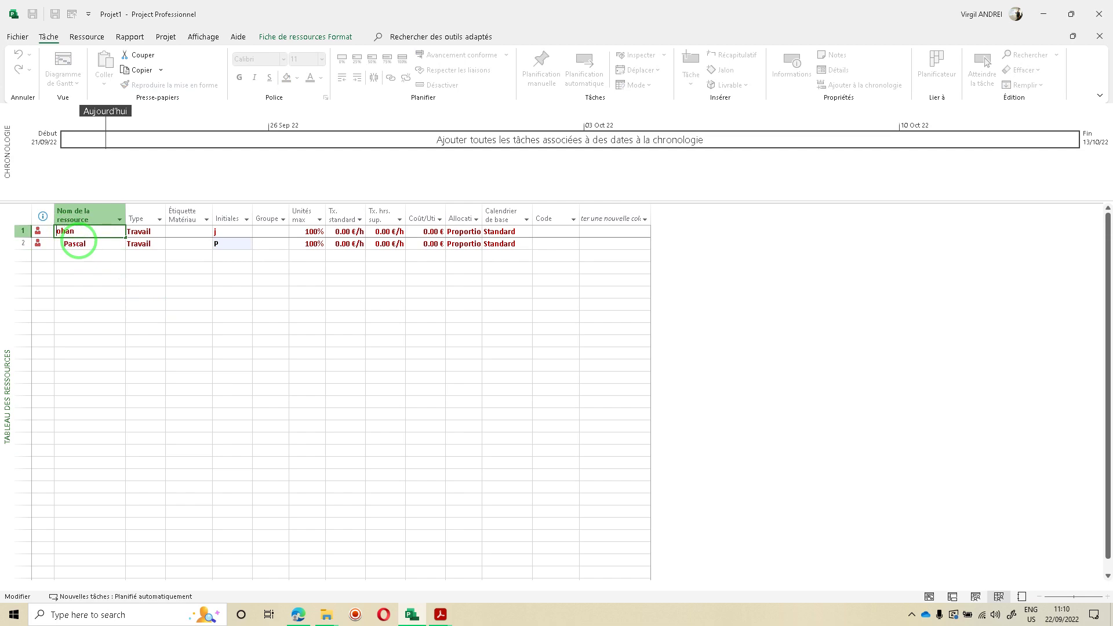
click(78, 242)
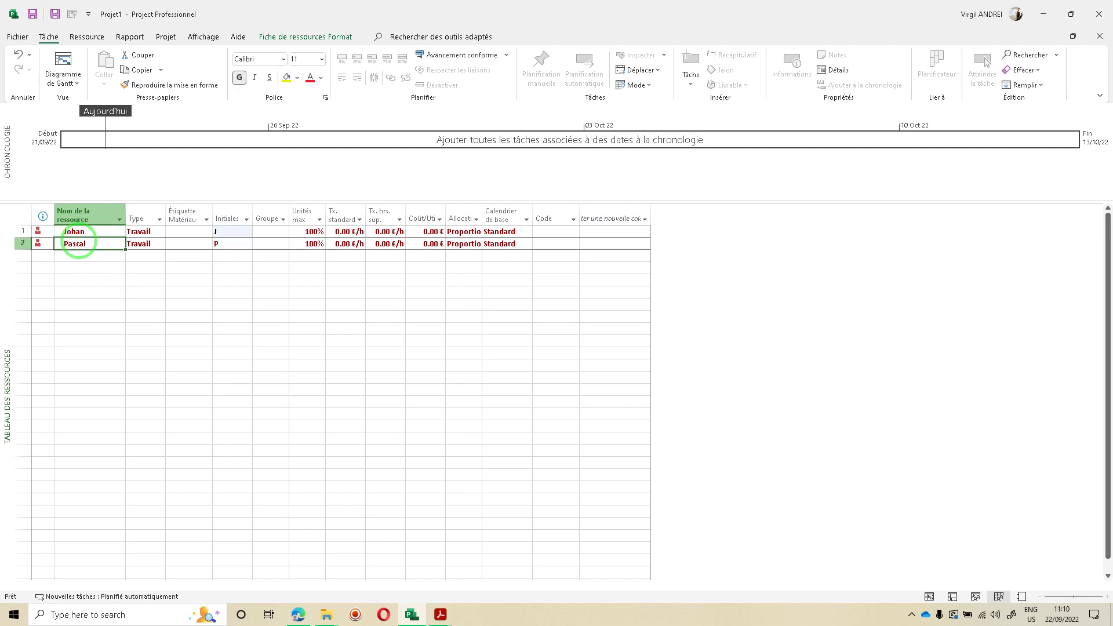
Return to the Diagramme de Gantt view and assign the second resource to the Unités fixe task t2 alongside the first
right_click(4, 397)
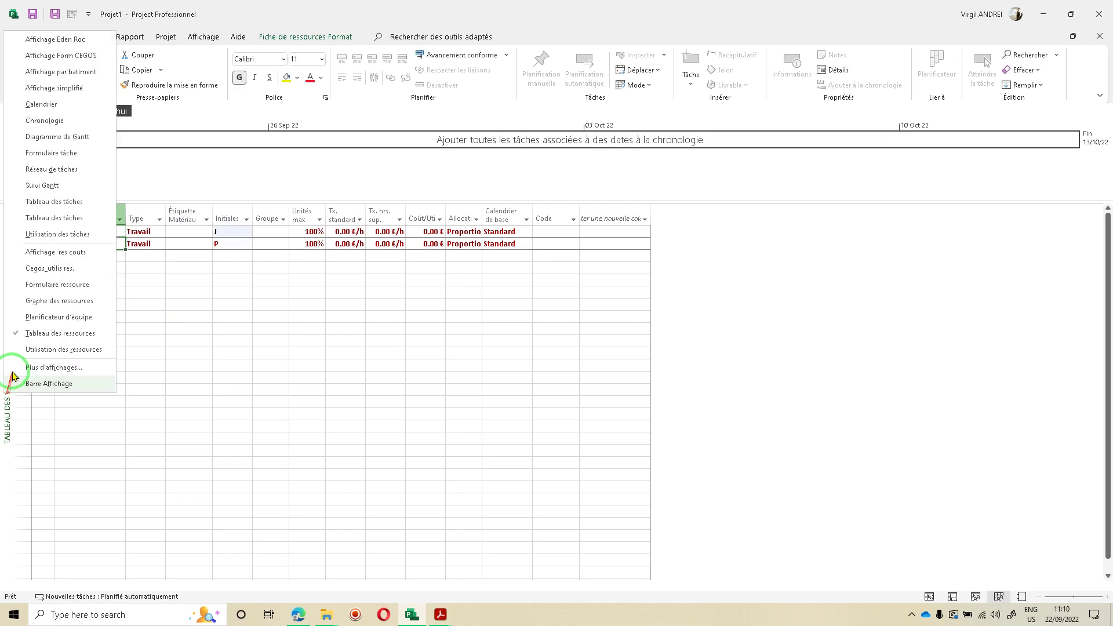
click(67, 138)
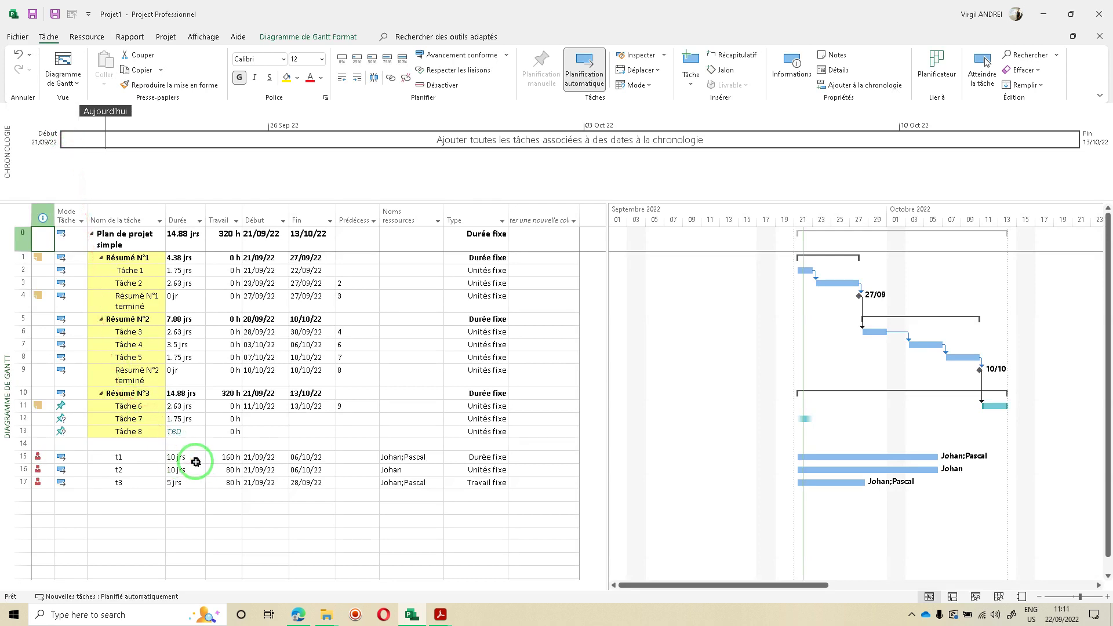
click(429, 456)
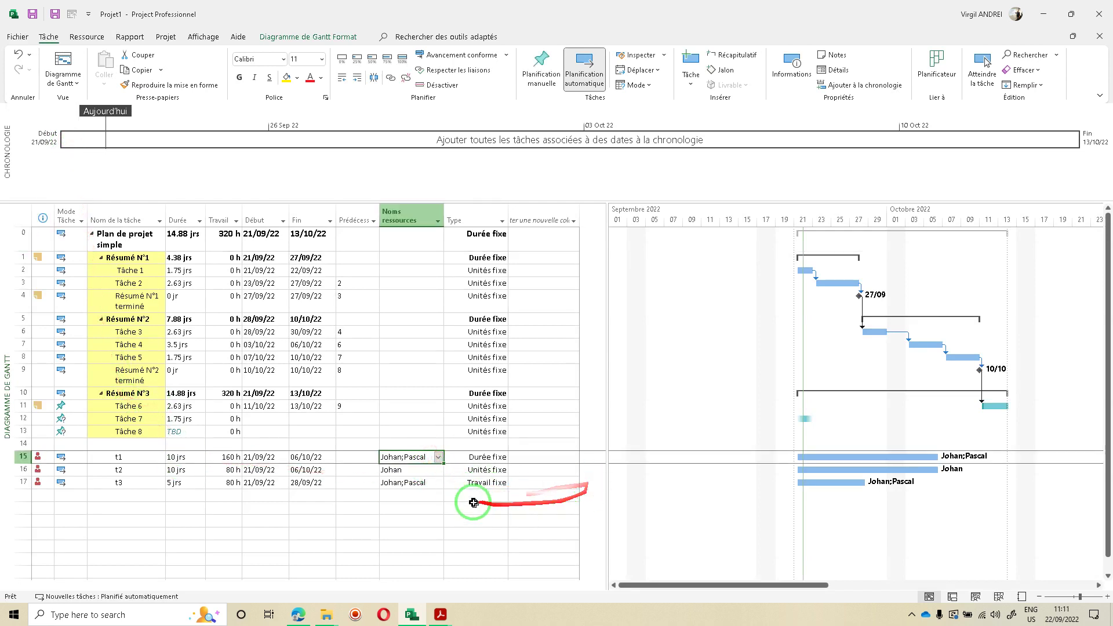
click(490, 471)
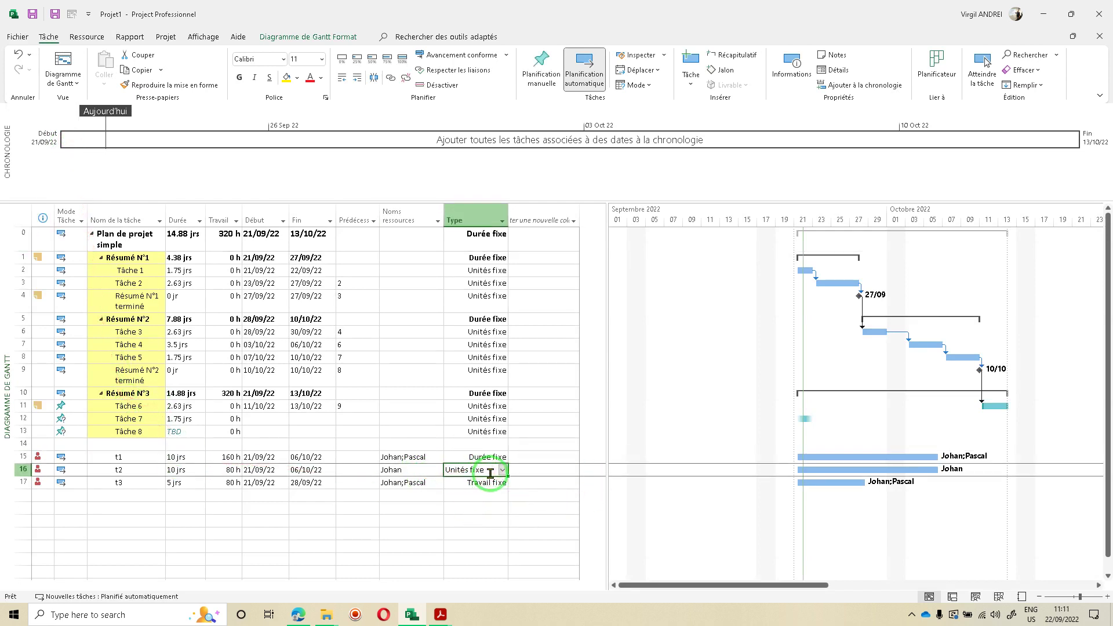
click(422, 470)
click(438, 469)
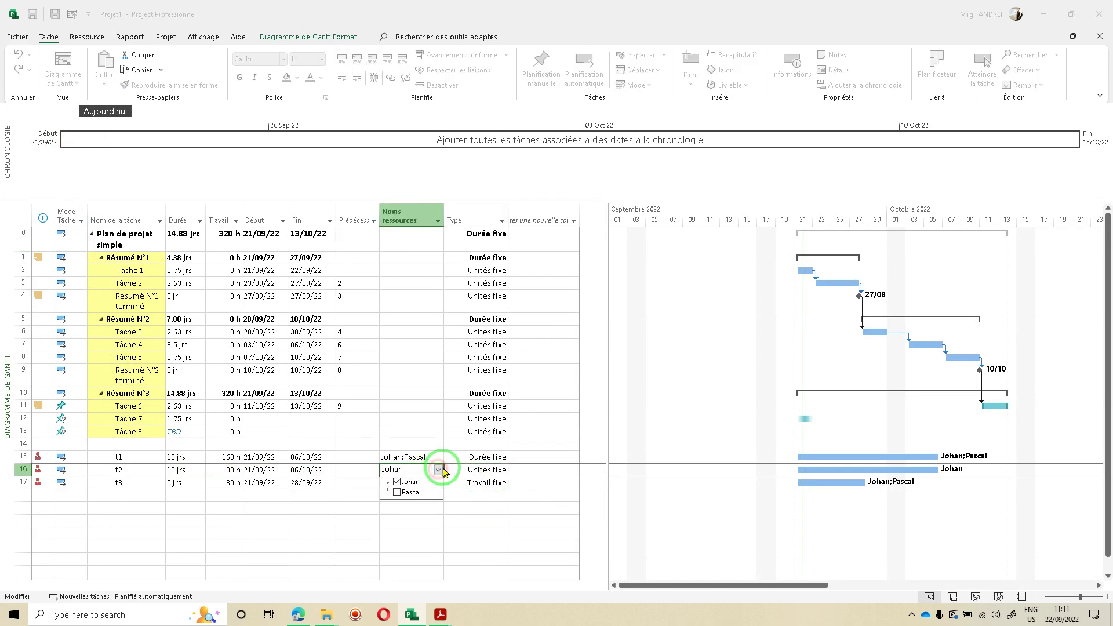
key(Return)
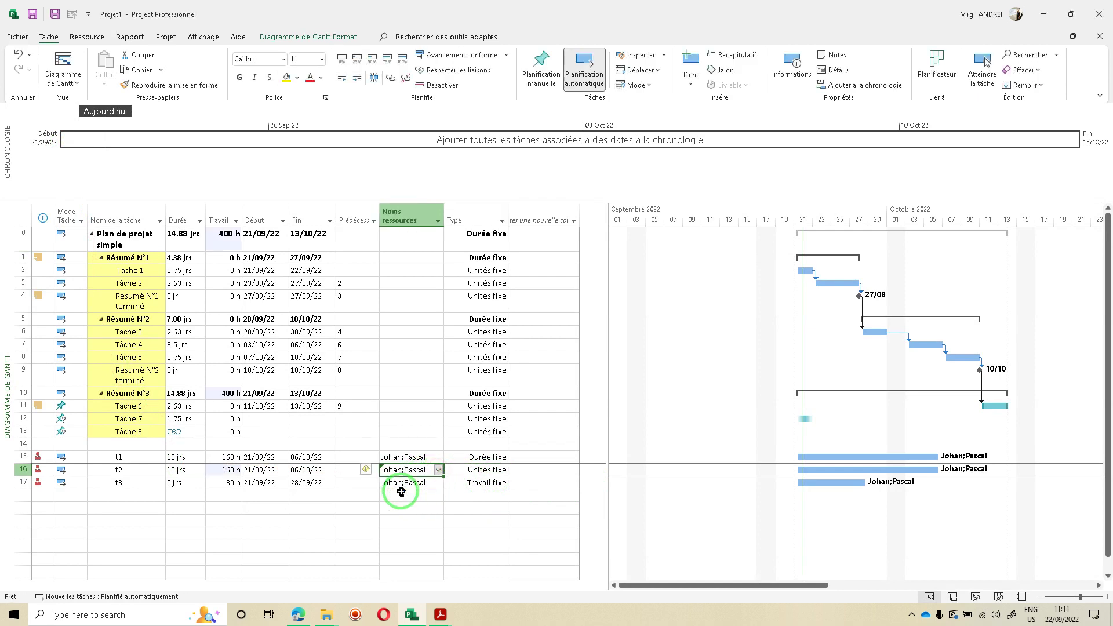
For t2, choose to reduce the duration while keeping the same amount of work after the added resource
click(229, 470)
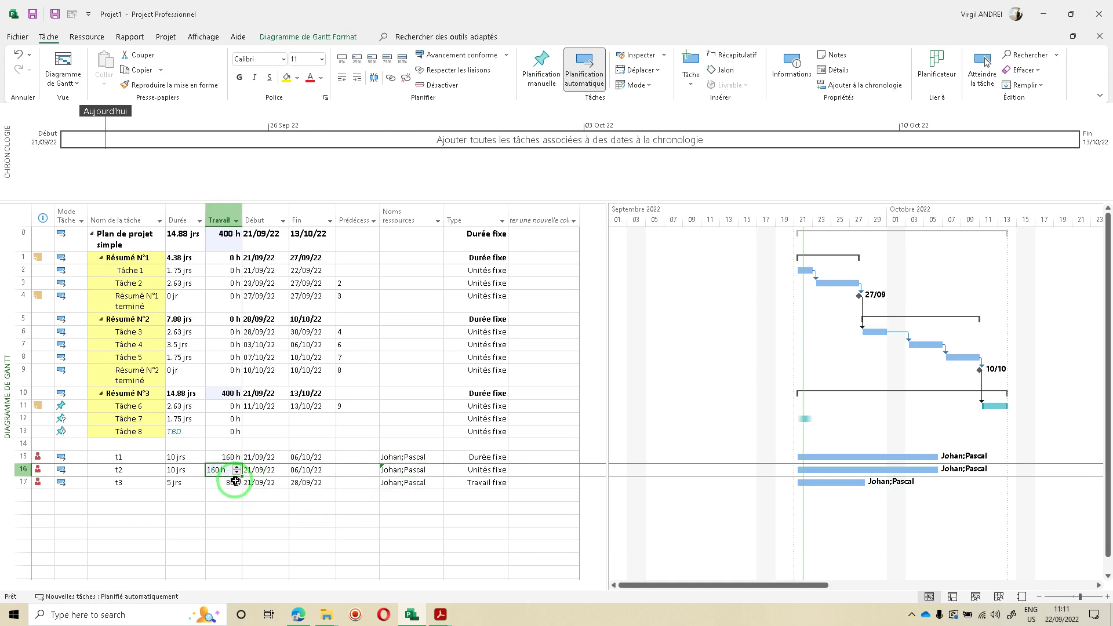
mouse_move(369, 471)
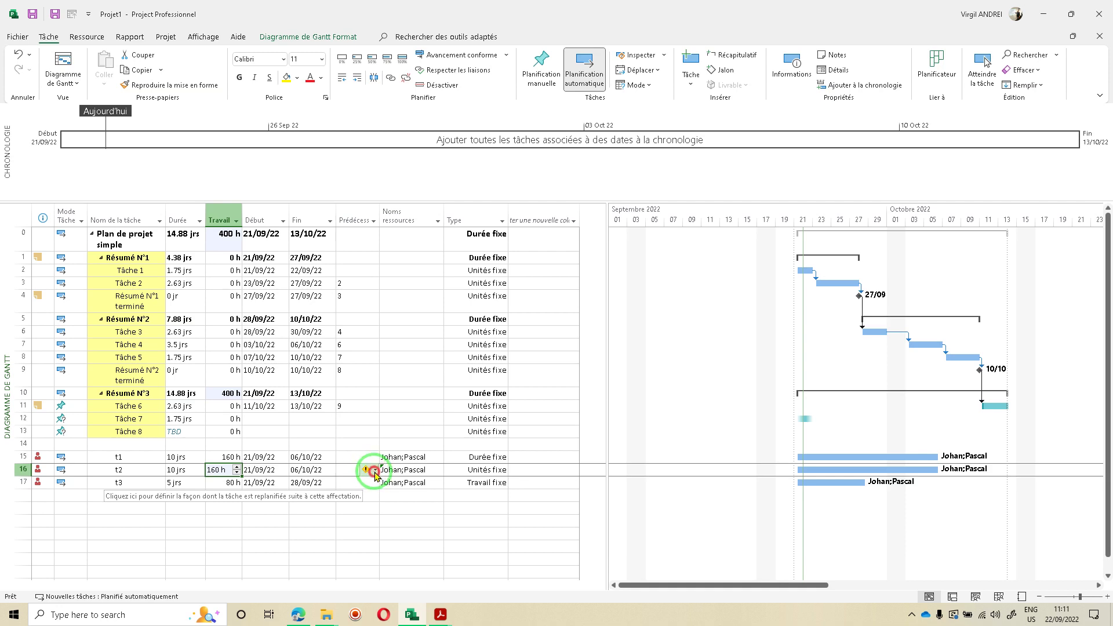
click(375, 472)
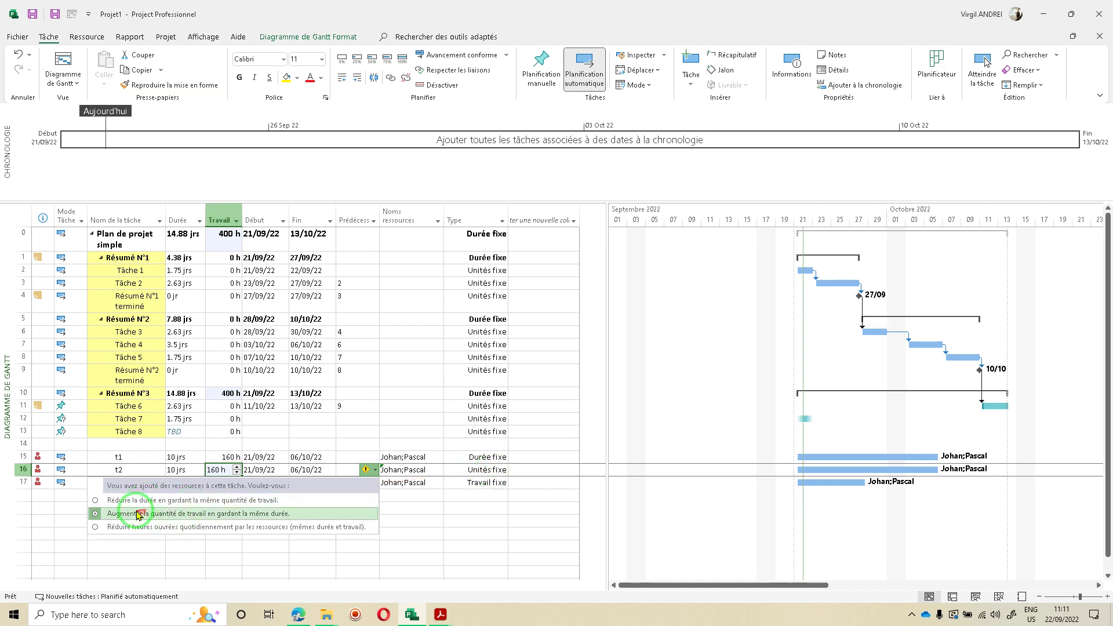
click(176, 502)
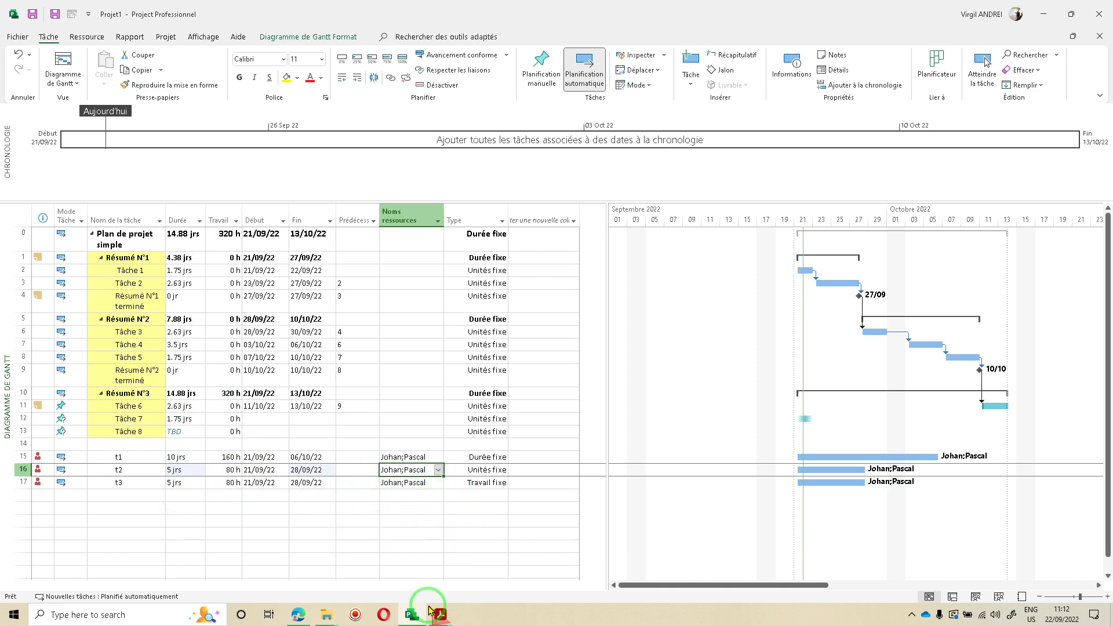
Switch to the Acrobat Reader manual to review the task-type recalculation table in section 9, and return to Project
click(441, 618)
click(377, 565)
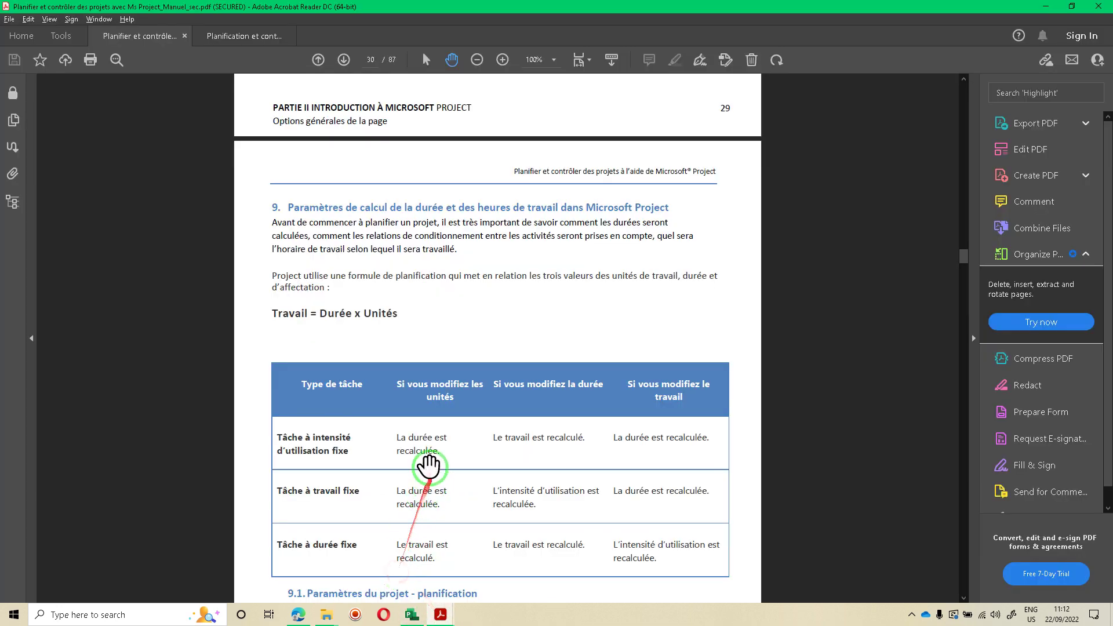
scroll(430, 462, down, 1)
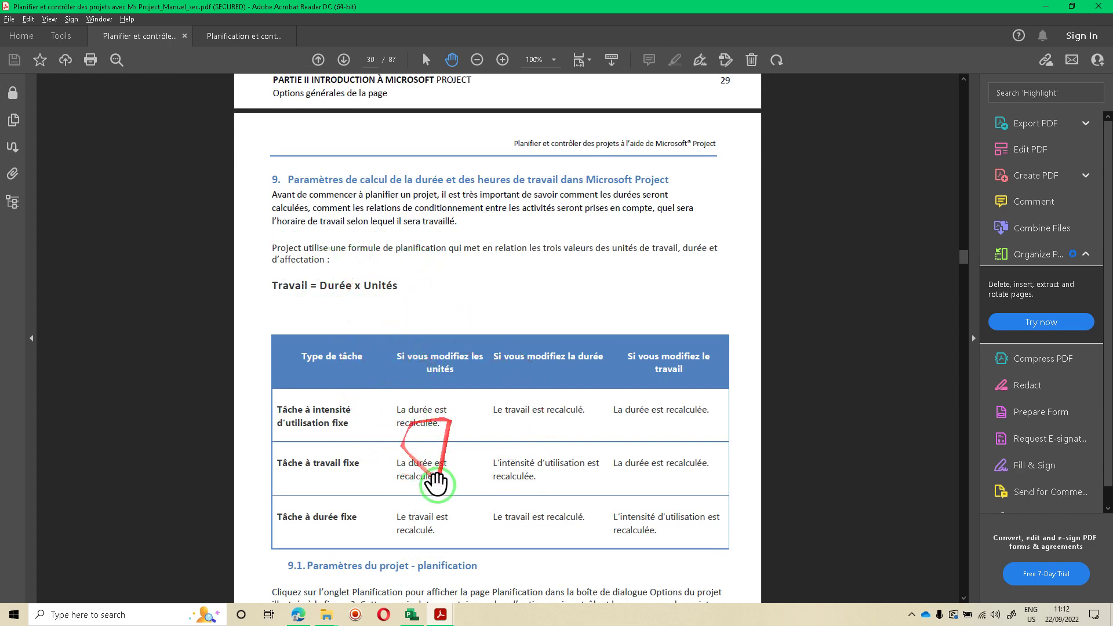
scroll(438, 464, down, 1)
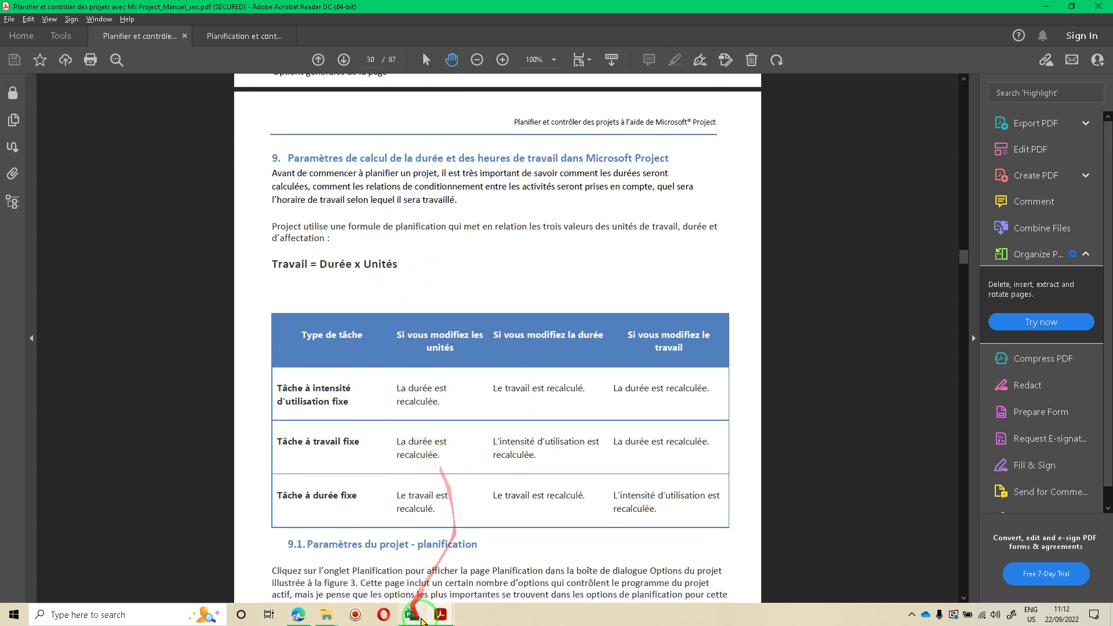
click(411, 615)
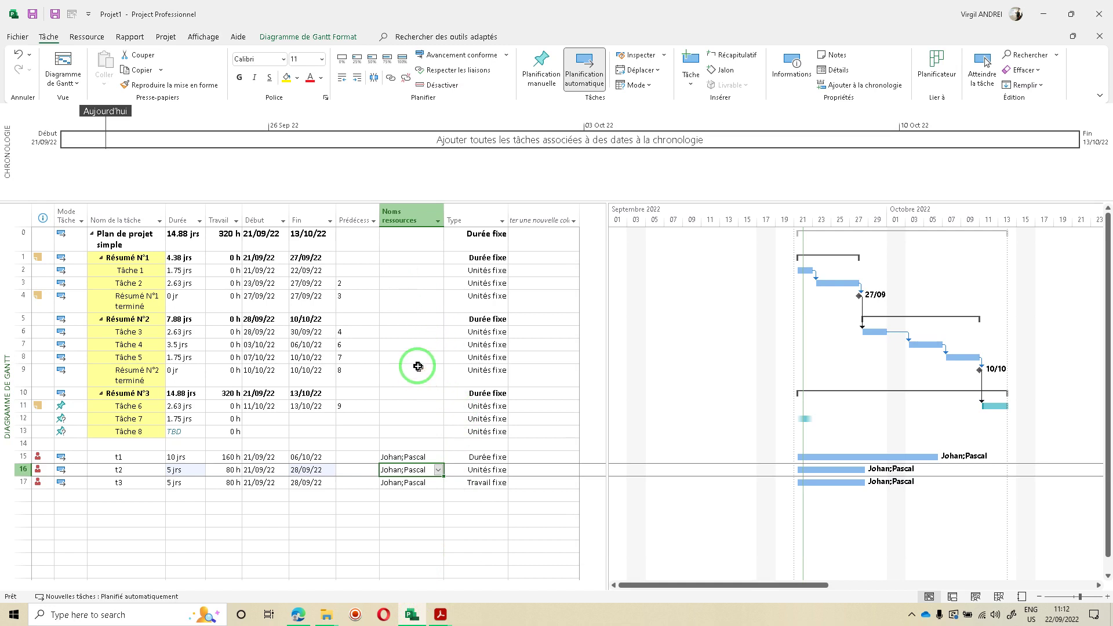
Search Project's help for "type tache" and examine the recalculation table in the article "Modifier le type de tâche pour une planification plus précise"
click(239, 36)
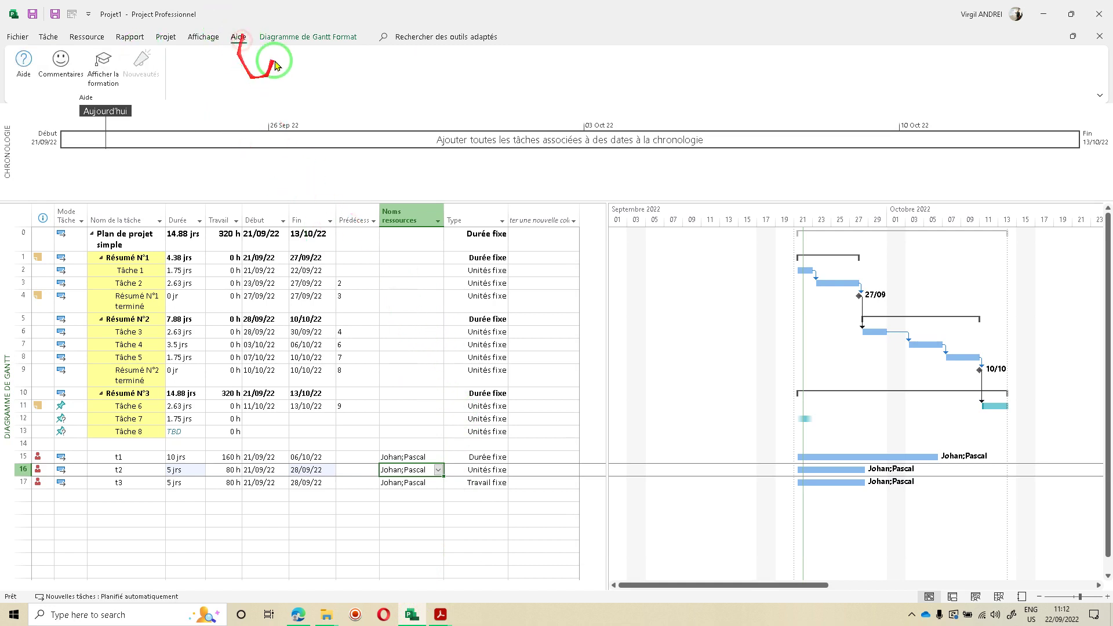
click(23, 60)
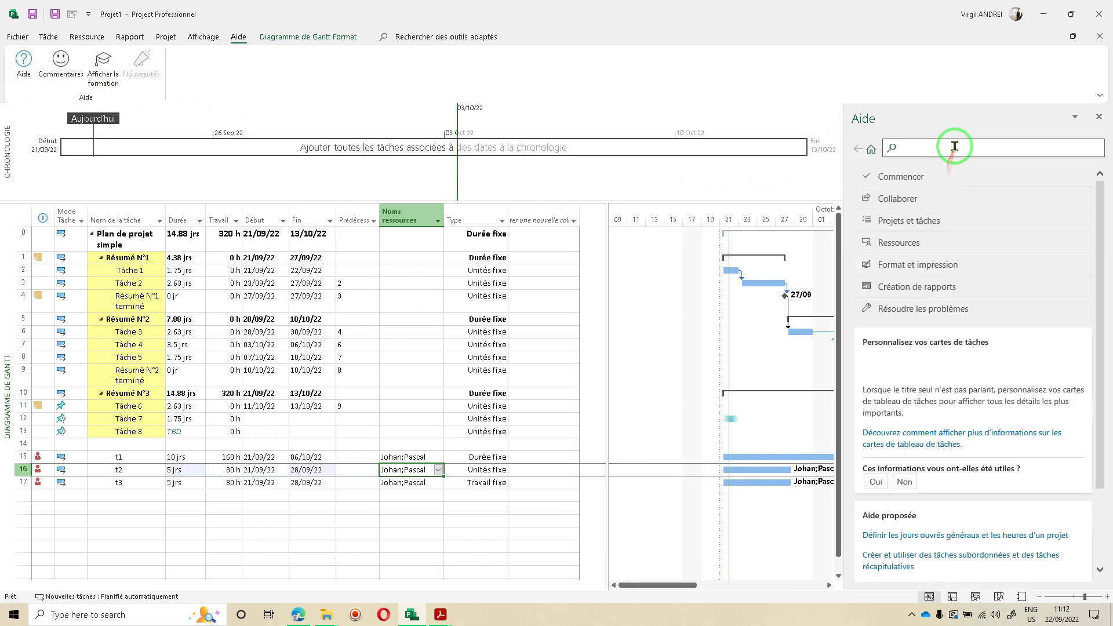
click(954, 146)
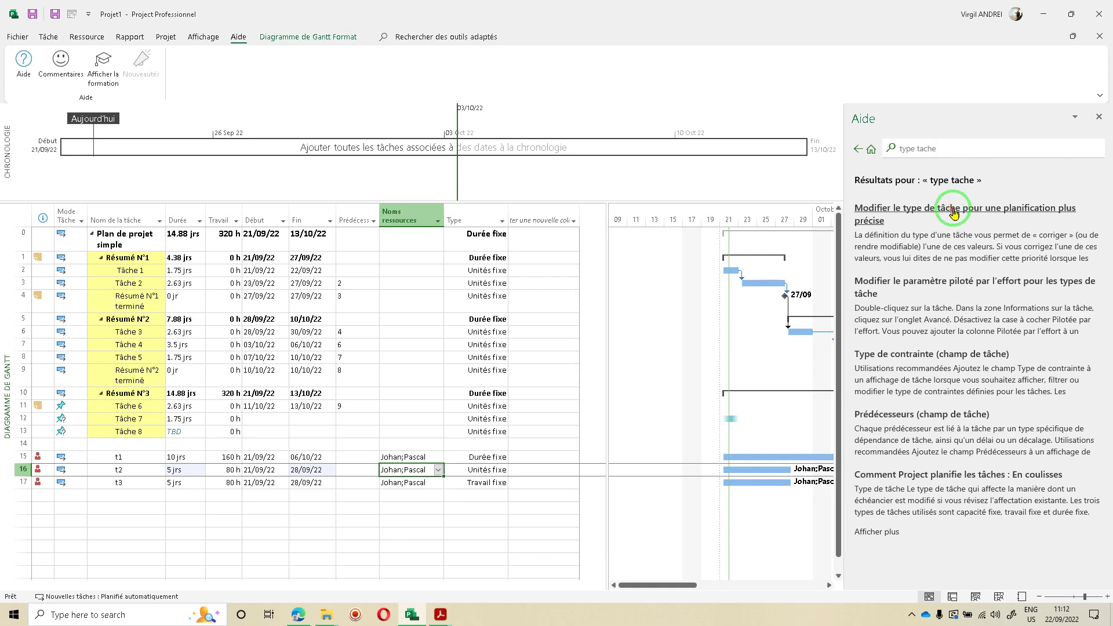
click(954, 213)
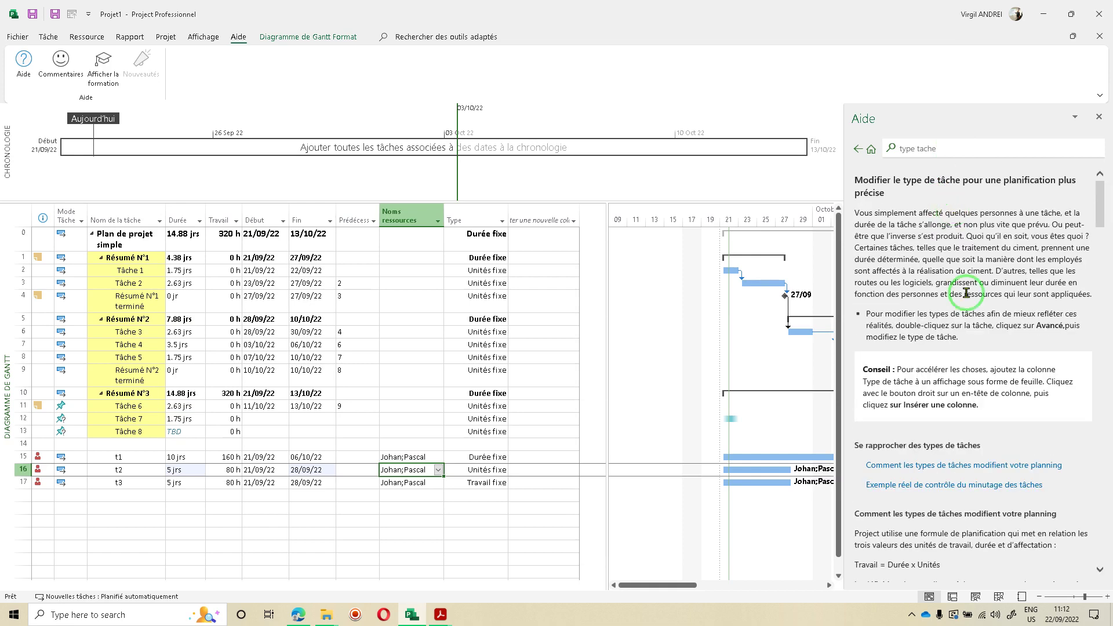
scroll(967, 293, down, 6)
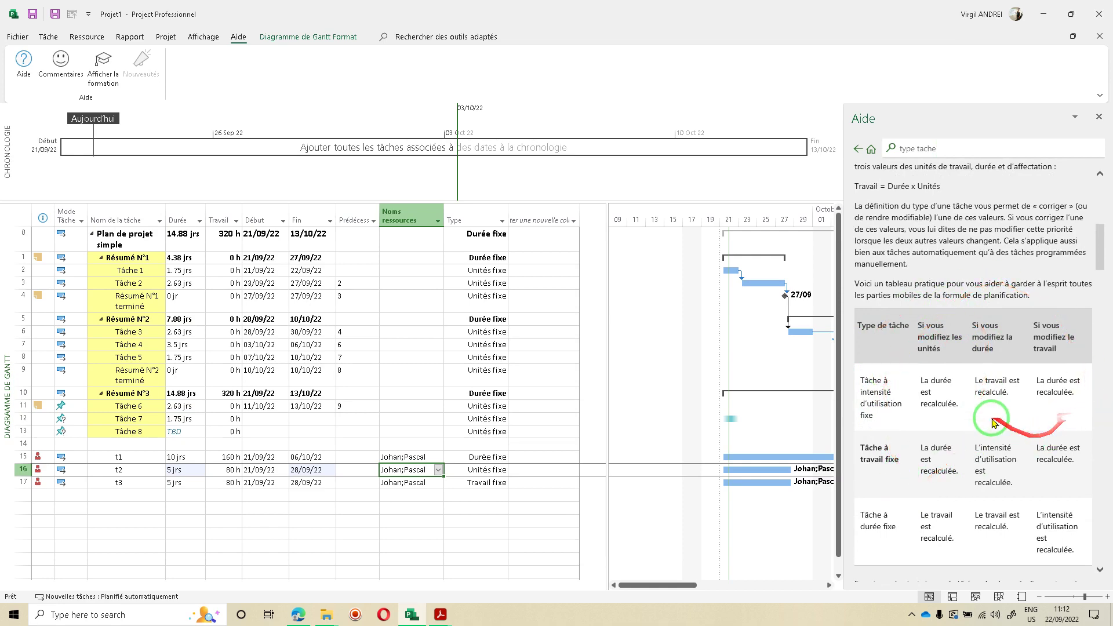
scroll(983, 261, up, 6)
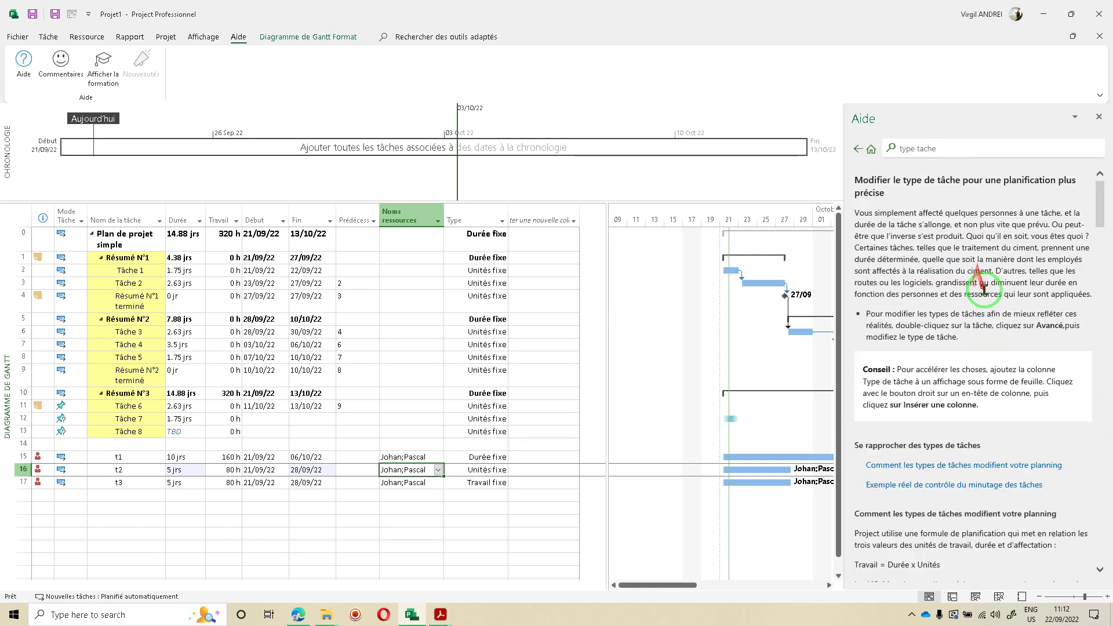
Find commands matching "type tach" and run Mode Formulaire des détails de la tâche to show t2's detailed form
click(452, 34)
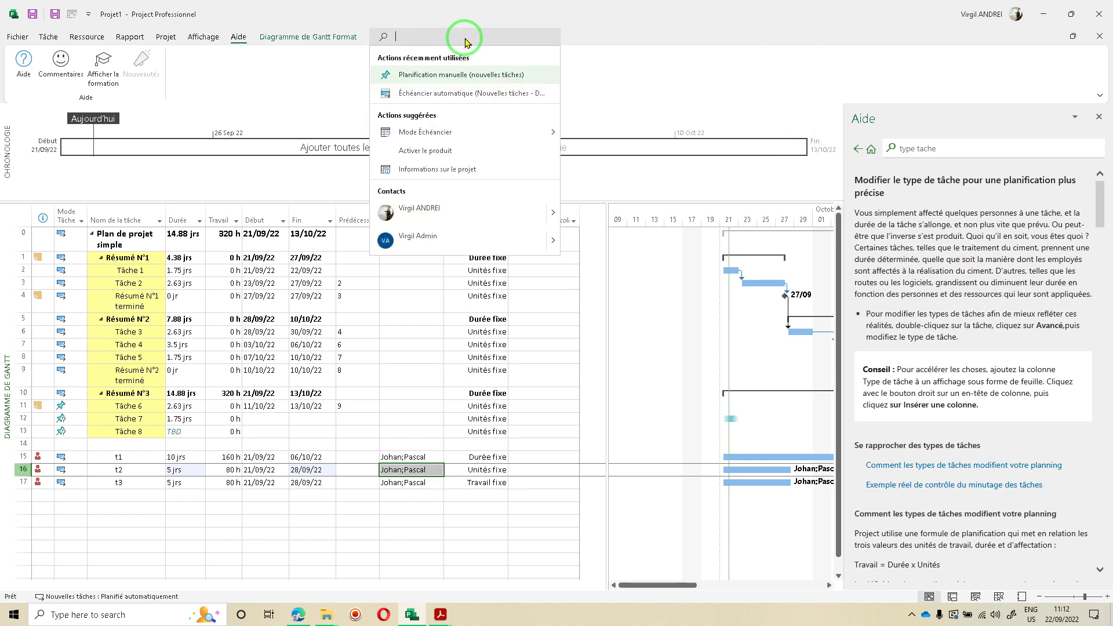
text(type)
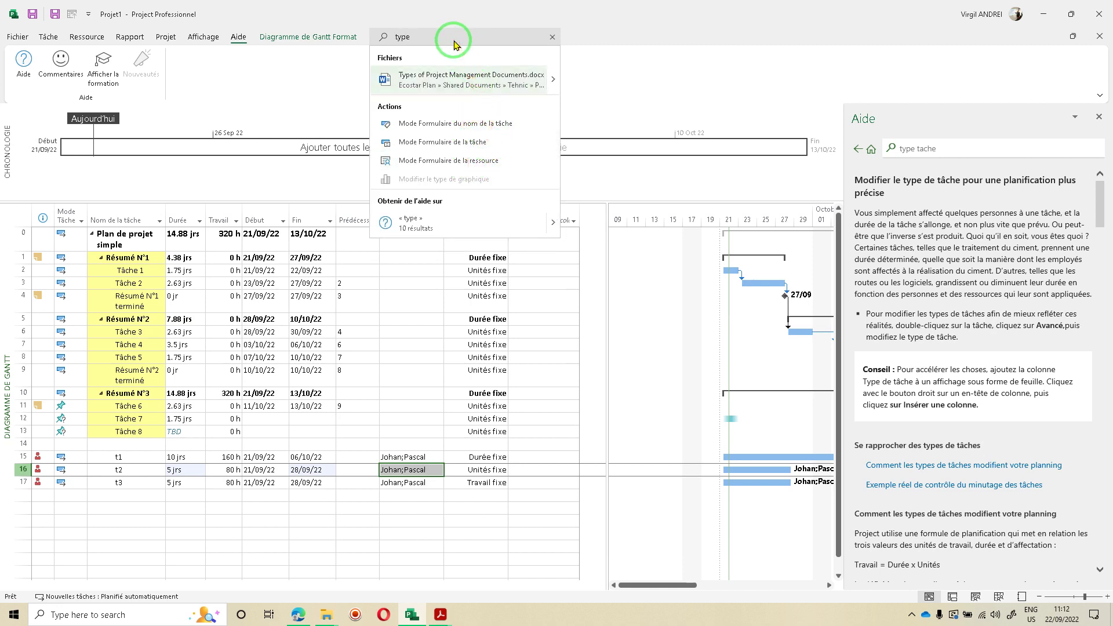
text( tach)
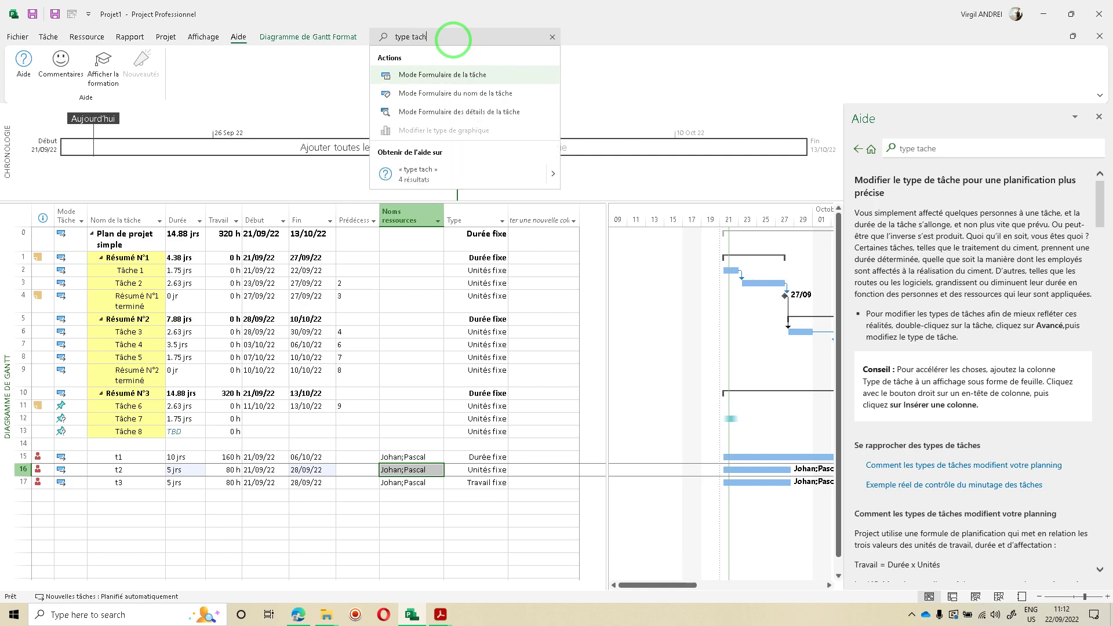
click(479, 111)
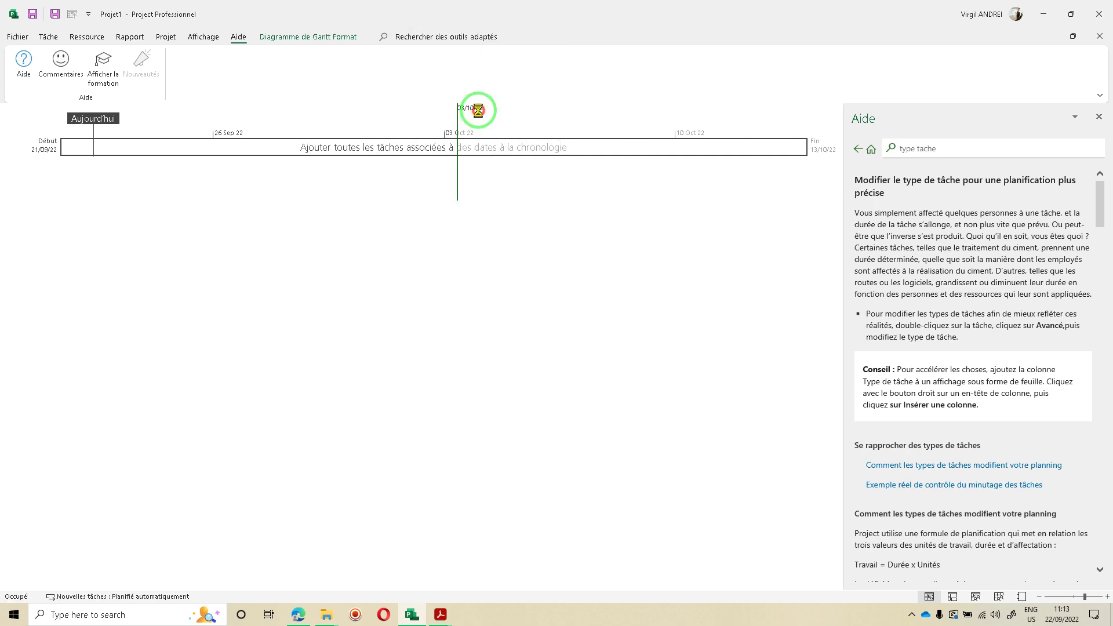
Find commands matching "ressou" to show the resource details form, and switch the main view to Tableau des ressources
click(479, 38)
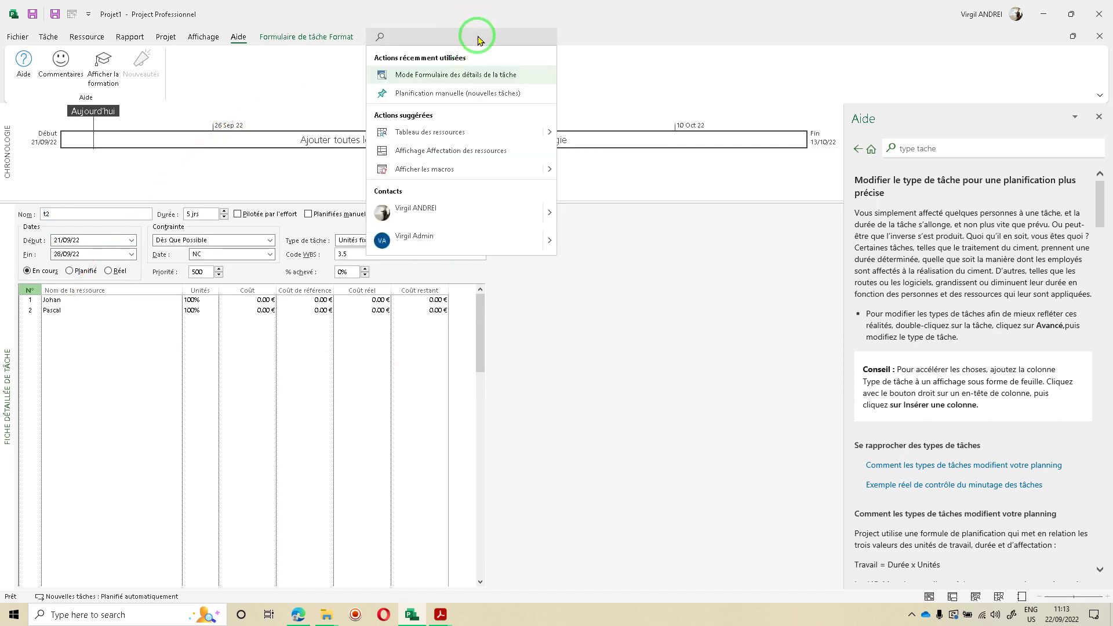
text(ressou)
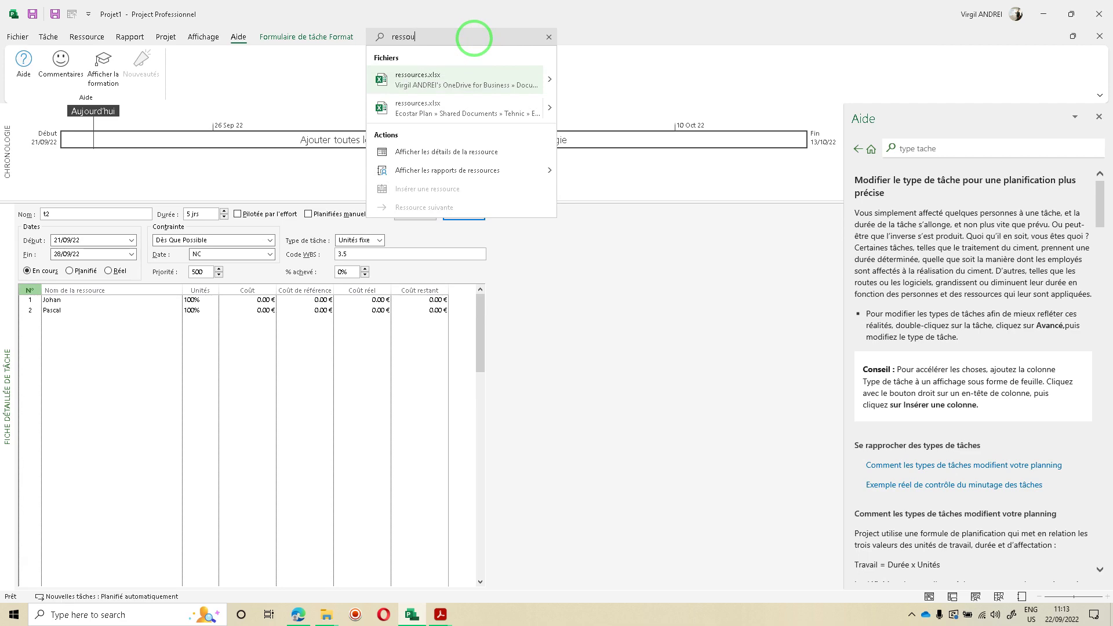
click(467, 151)
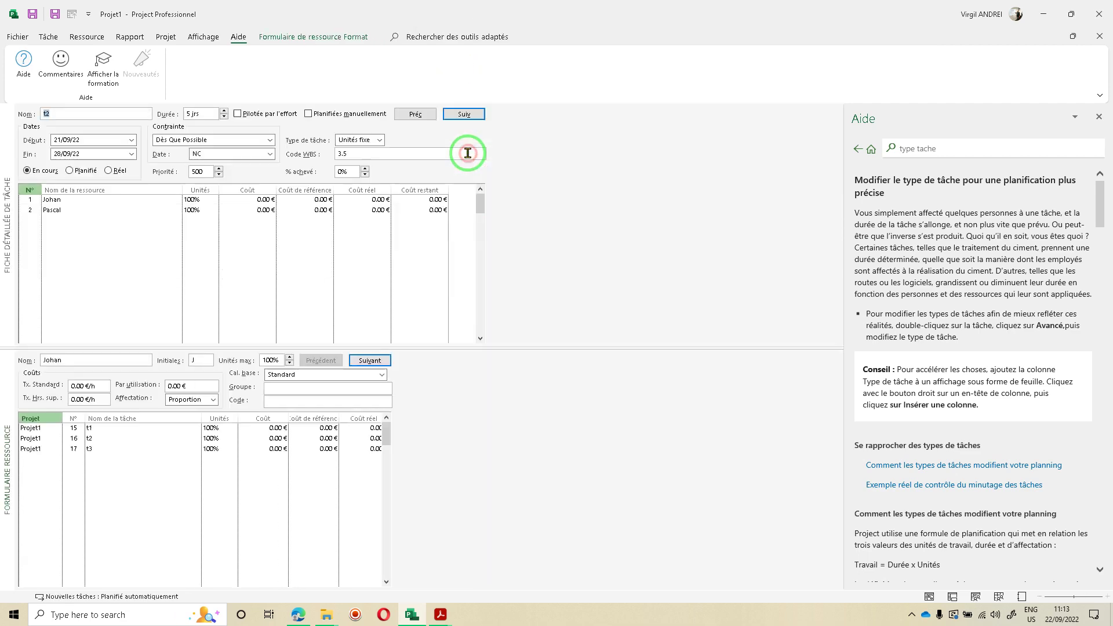
click(438, 37)
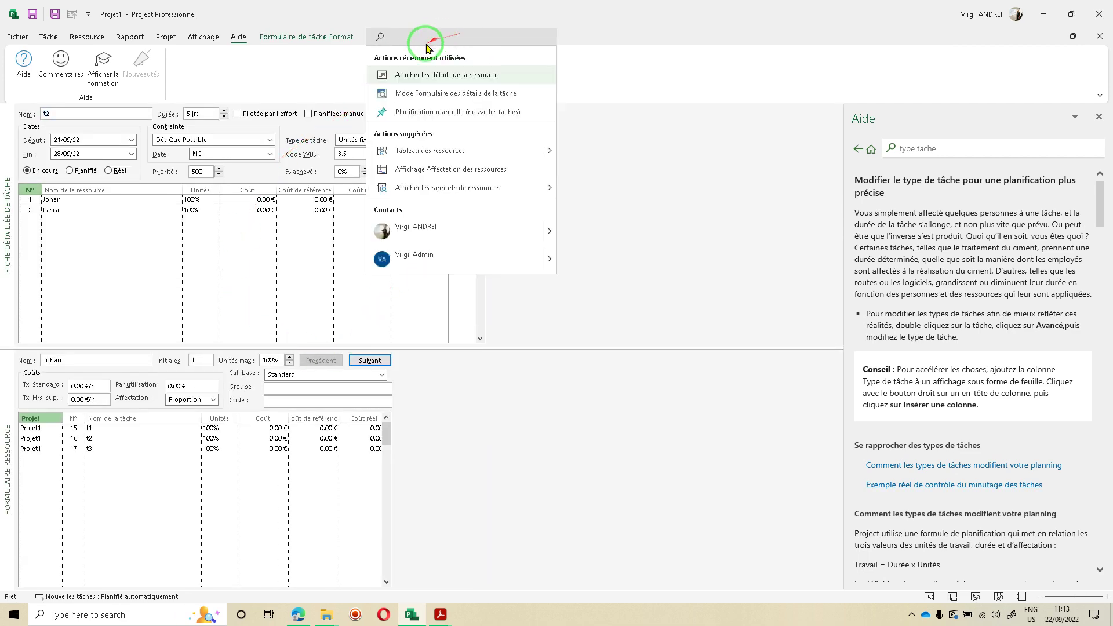
click(406, 150)
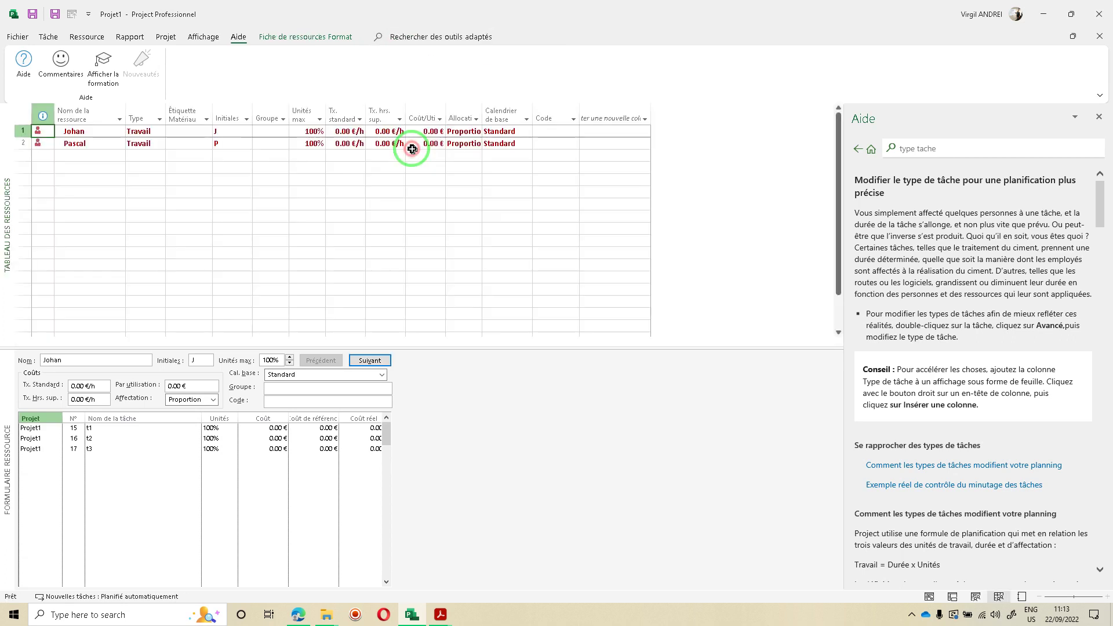
click(439, 37)
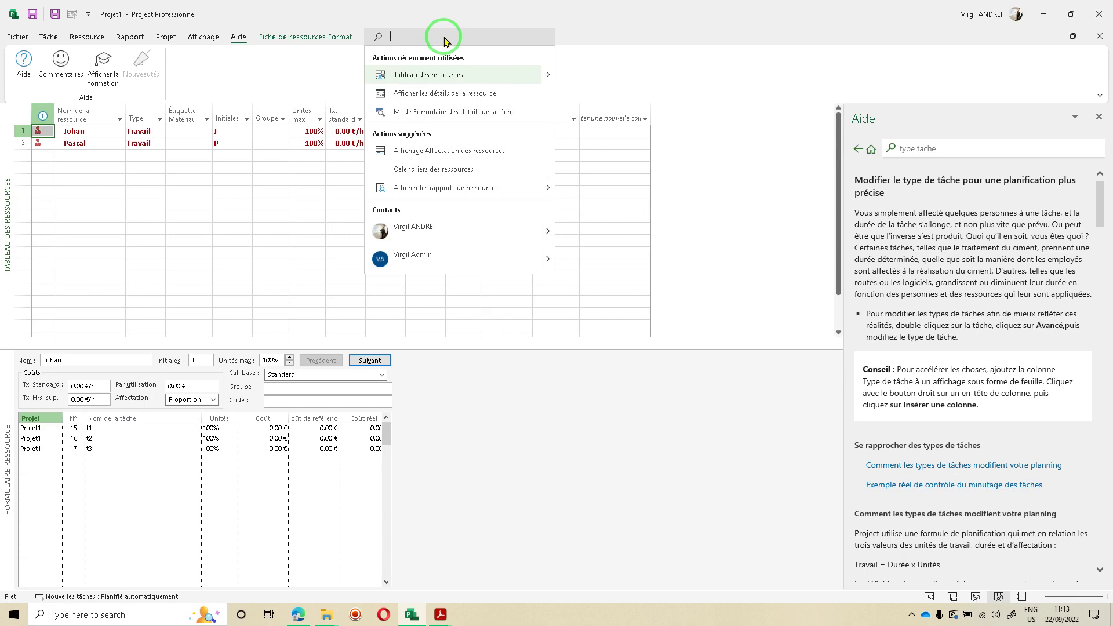
text(gantt)
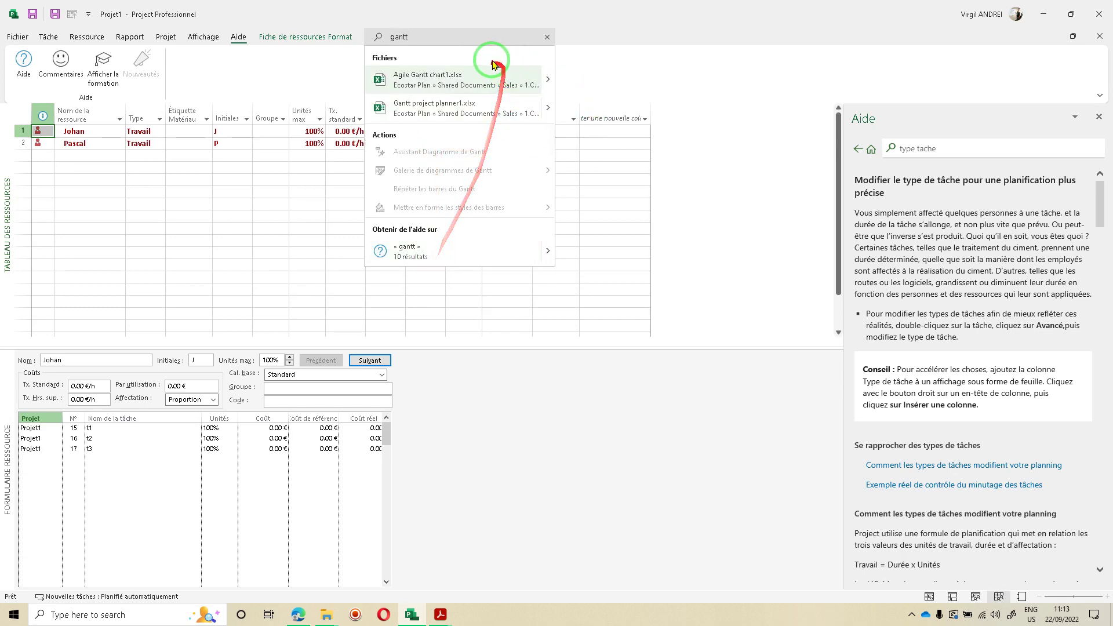
key(Escape)
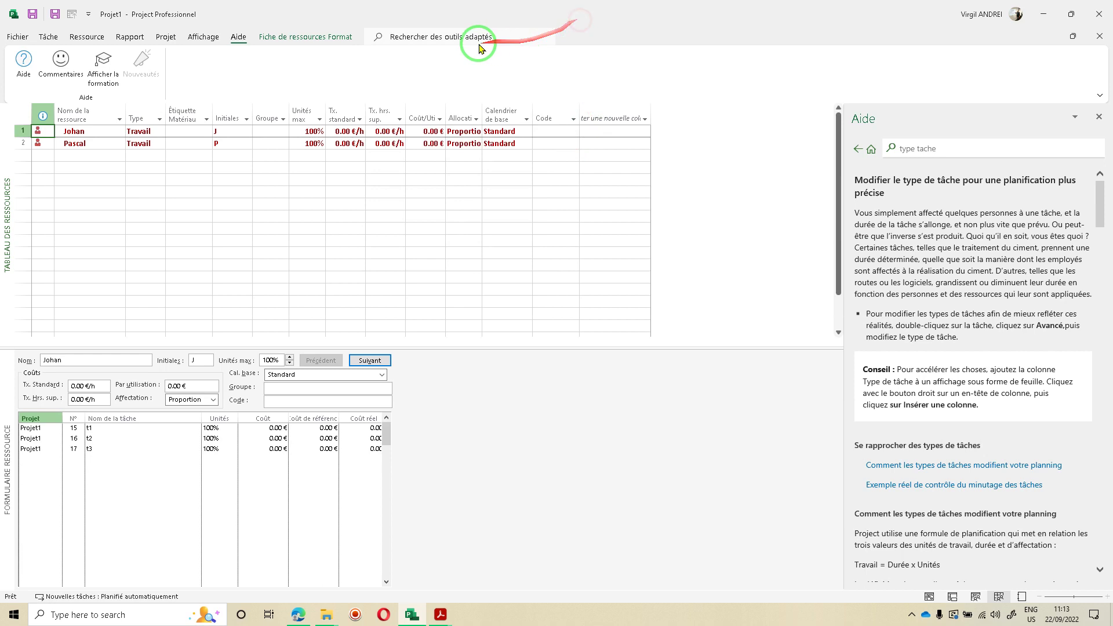
Switch the main view back to Diagramme de Gantt and enlarge it above the resource form
right_click(7, 224)
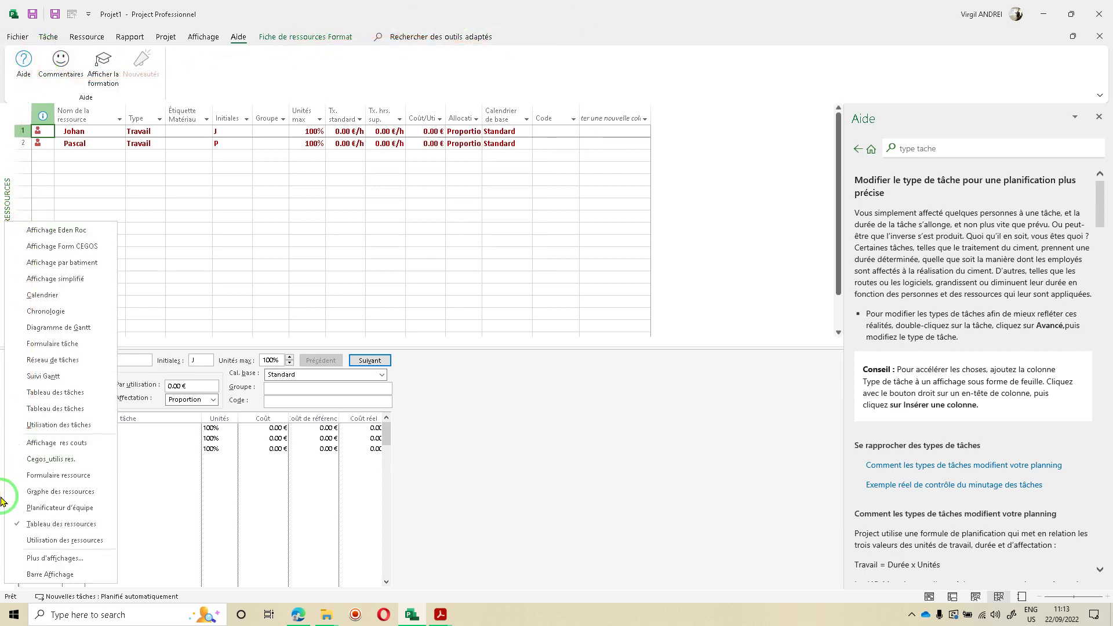
click(52, 327)
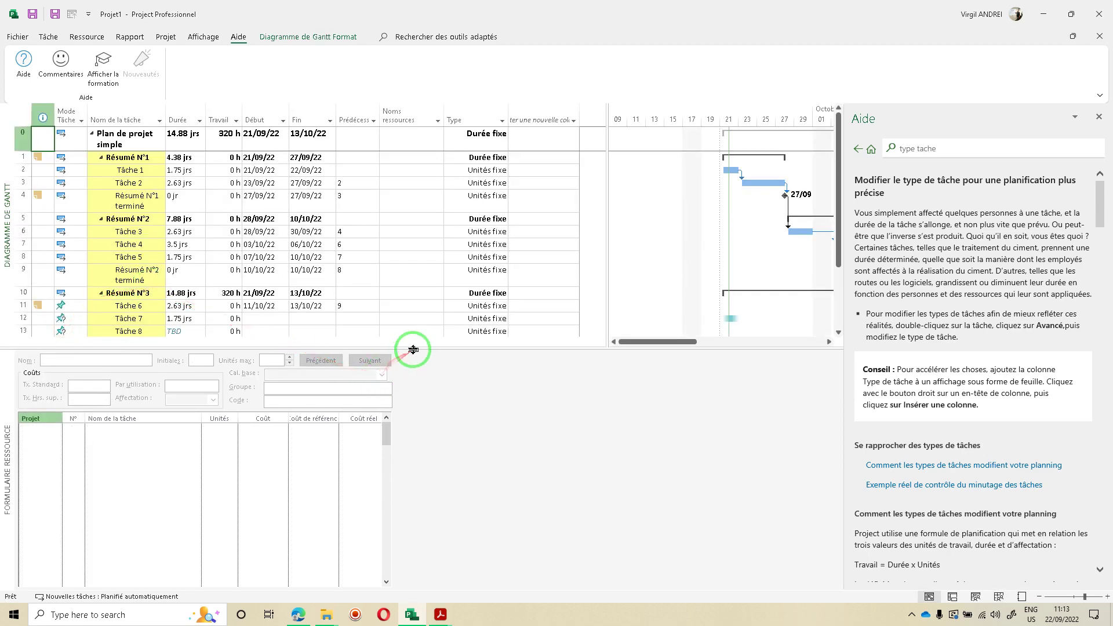
drag(413, 350, 414, 399)
Select the whole rows of tasks t1 to t3 to show their resource assignments in the resource form
click(266, 319)
scroll(348, 347, down, 2)
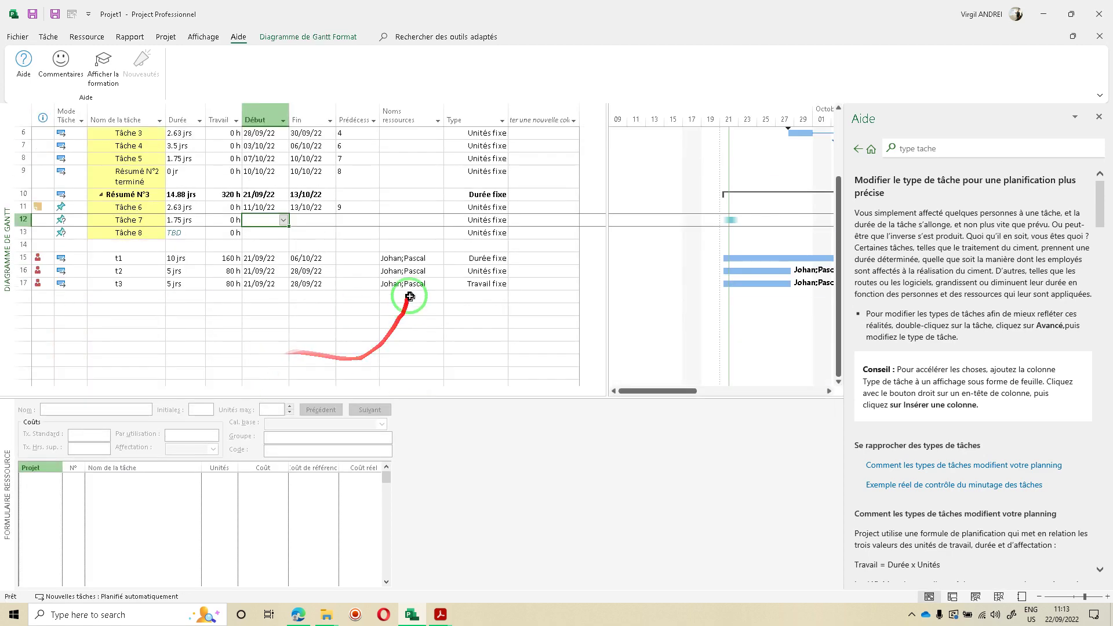
drag(22, 258, 19, 280)
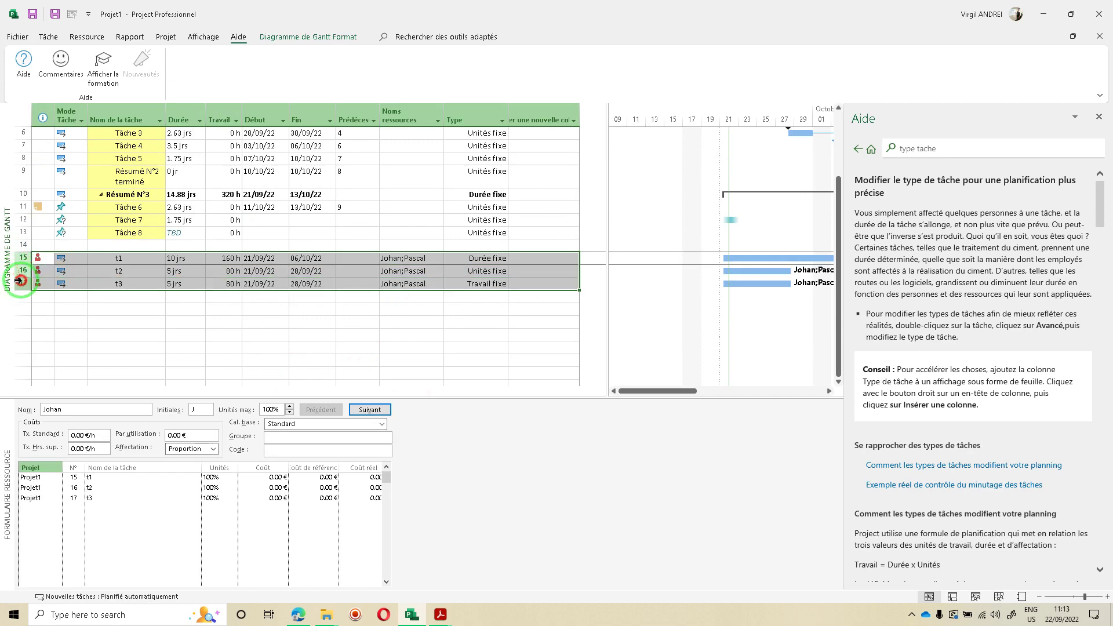
scroll(539, 316, up, 1)
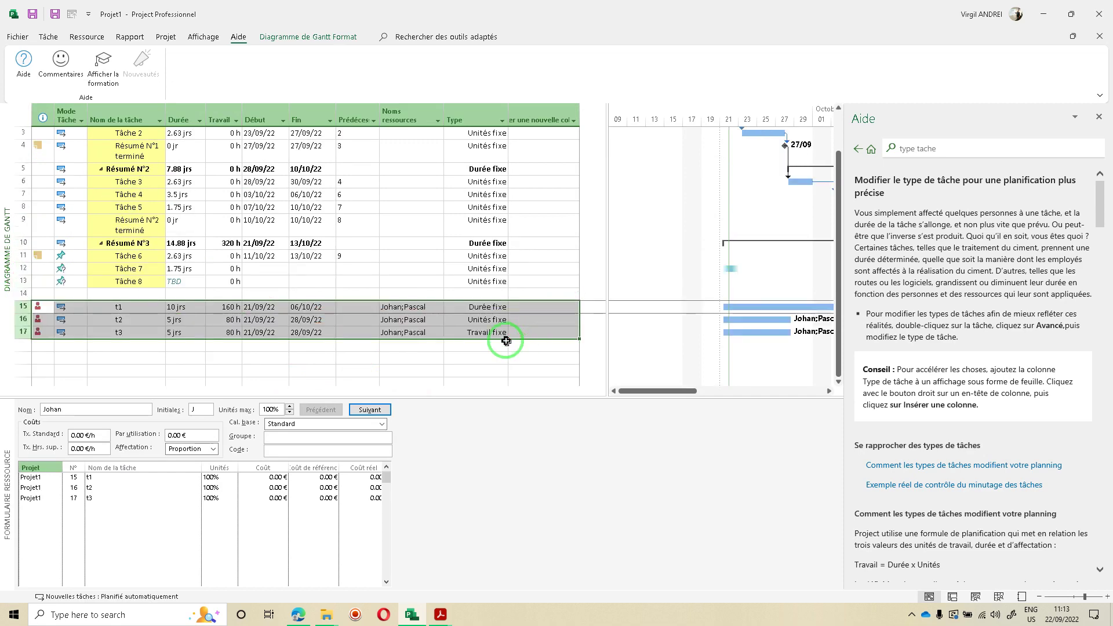